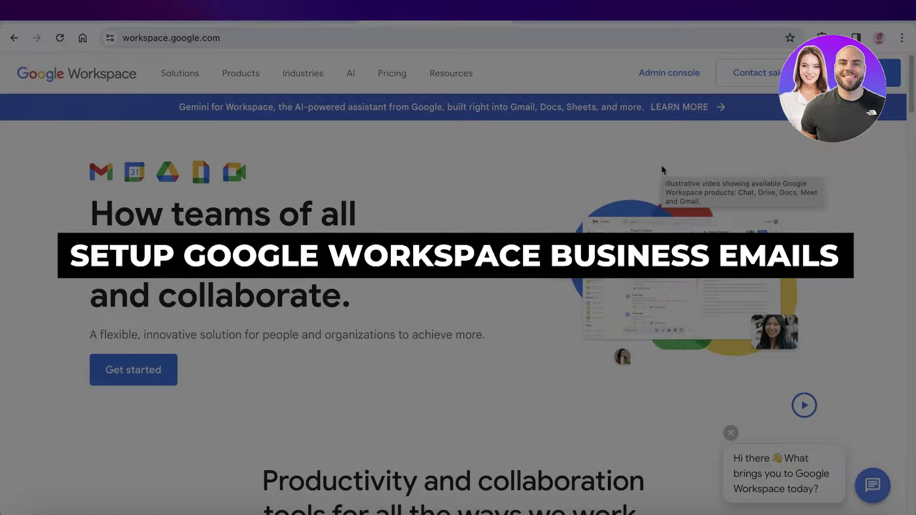
Open the GoDaddy dashboard in a new tab and sign in with the saved password.
key("ctrl+t")
type("godaddy")
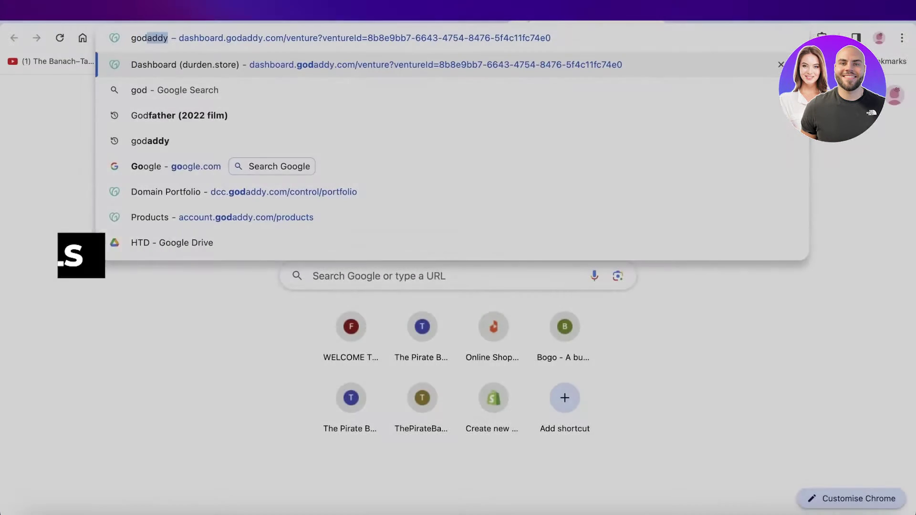
key("Return")
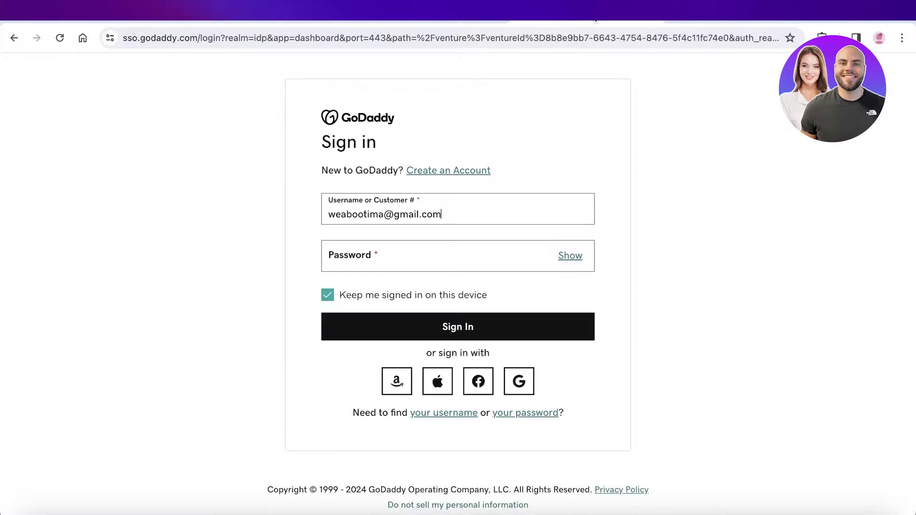
left_click(441, 264)
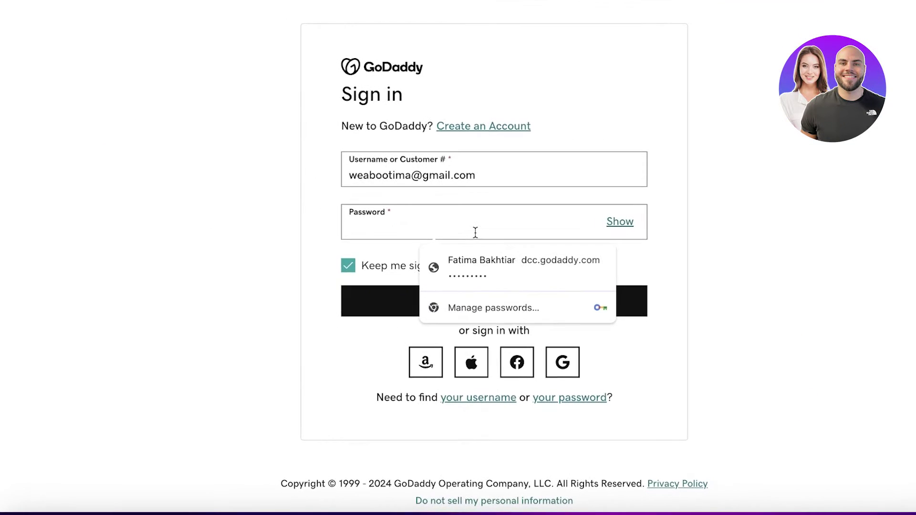
left_click(479, 279)
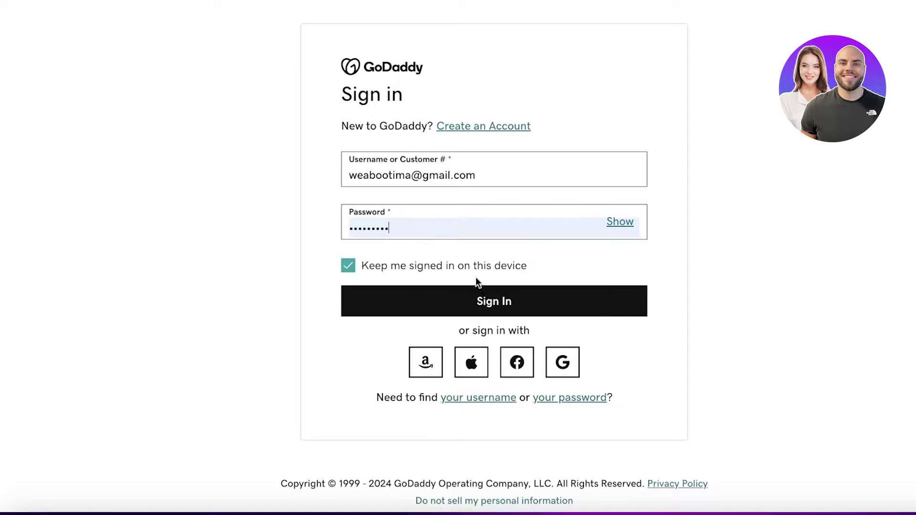
left_click(475, 299)
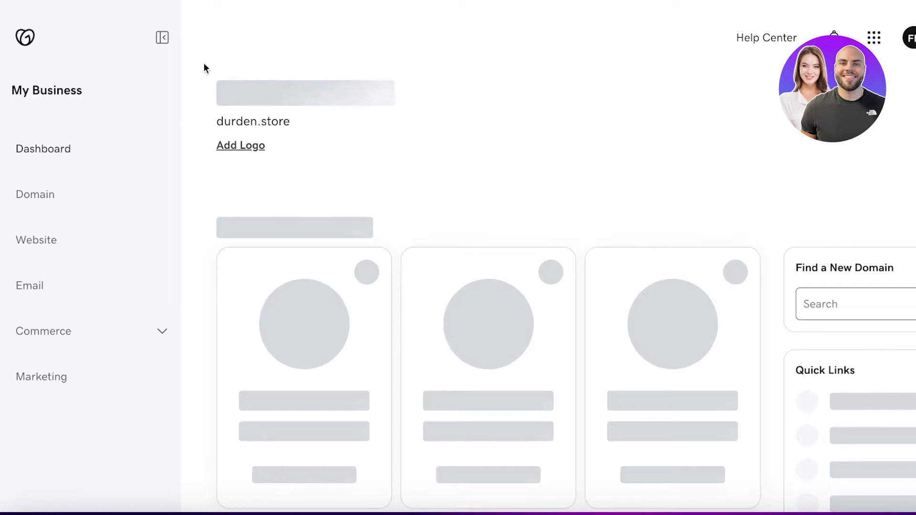
Confirm GoDaddy's Email page lists 0 email accounts for durden.store, then return to Workspace.
left_click(30, 287)
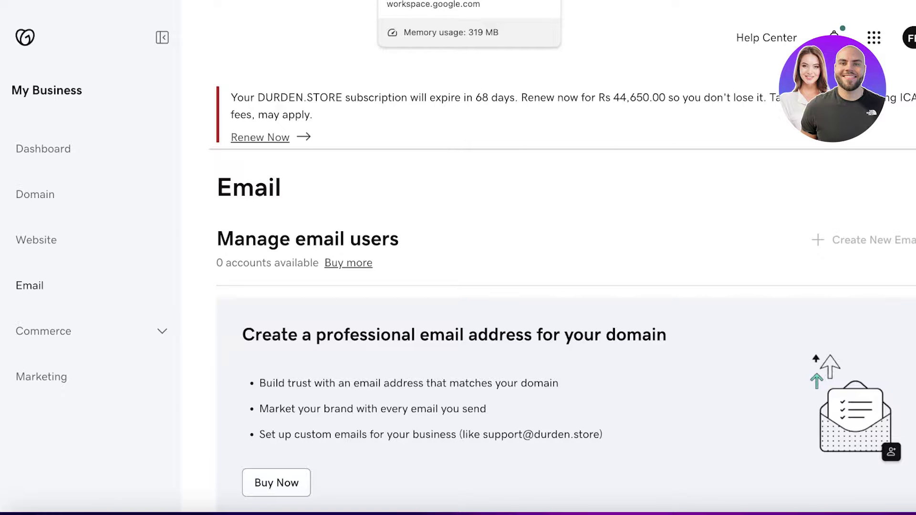
scroll(446, 86, "down", 2)
key("ctrl+Tab")
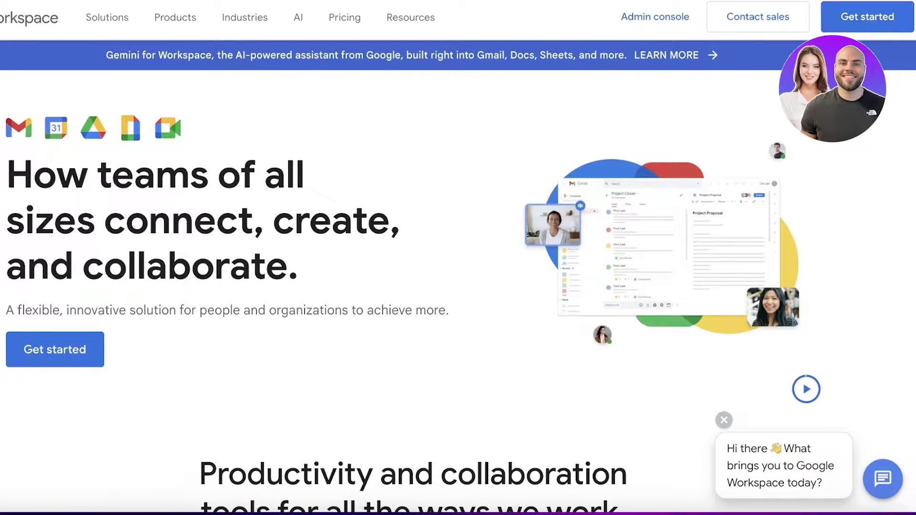
Start Workspace signup for Meraki (just you, Pakistan) and submit the contact details.
left_click(856, 28)
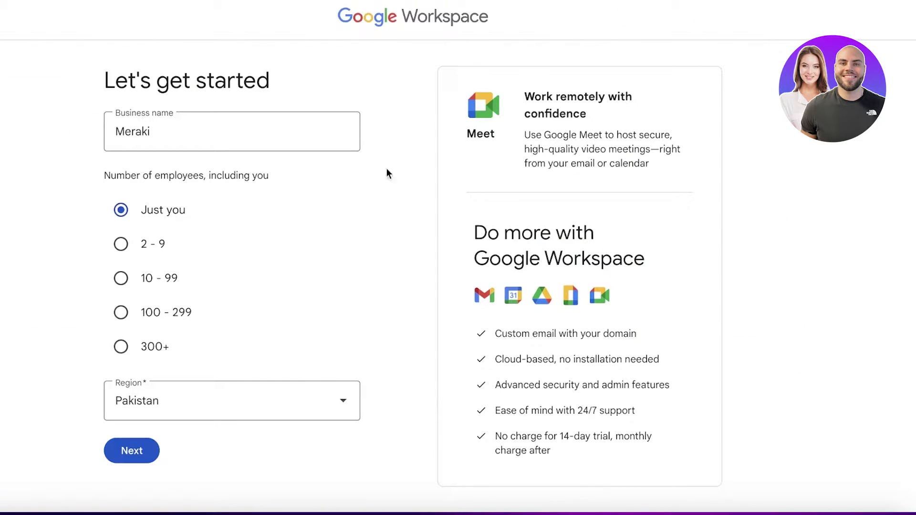
left_click(259, 127)
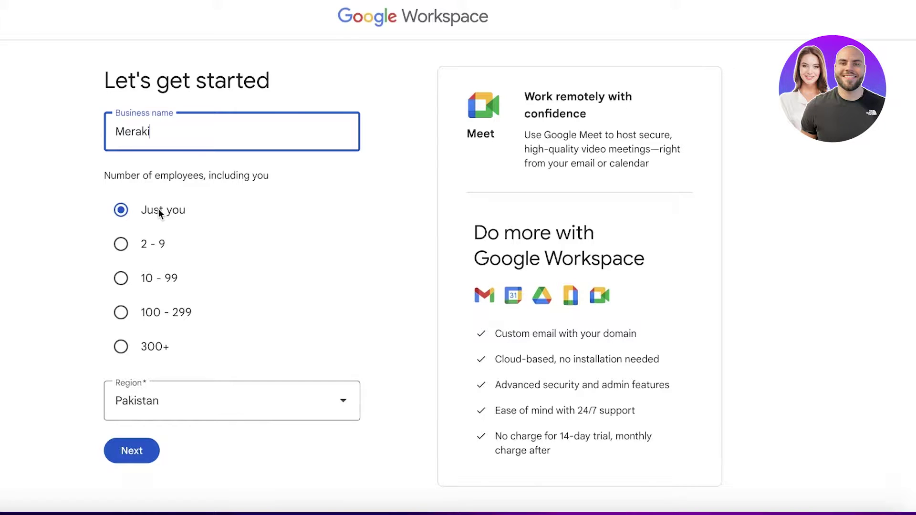
left_click(134, 461)
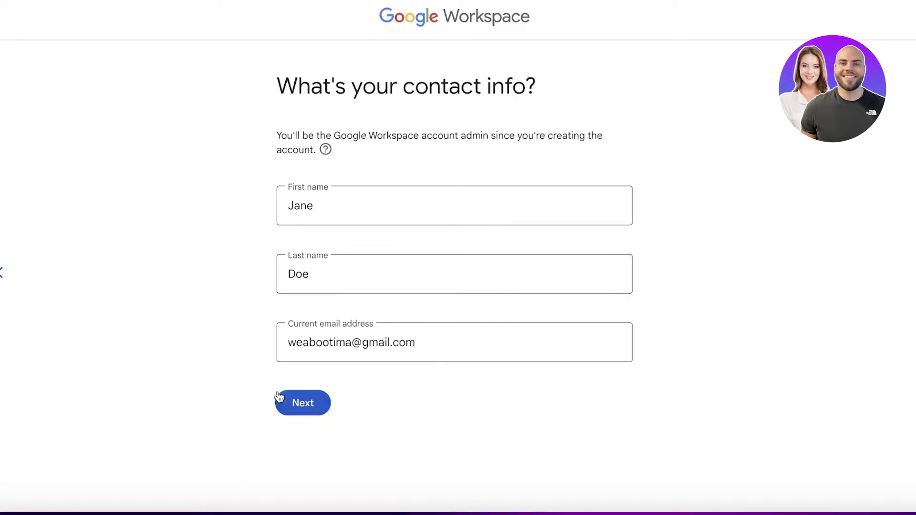
left_click(298, 405)
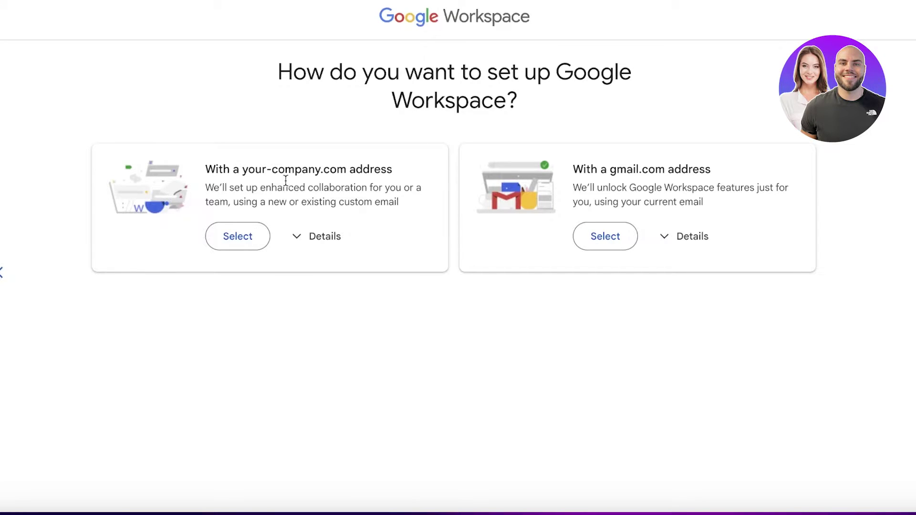
Choose setup with a your-company.com address and indicate a new domain is needed.
left_click(309, 239)
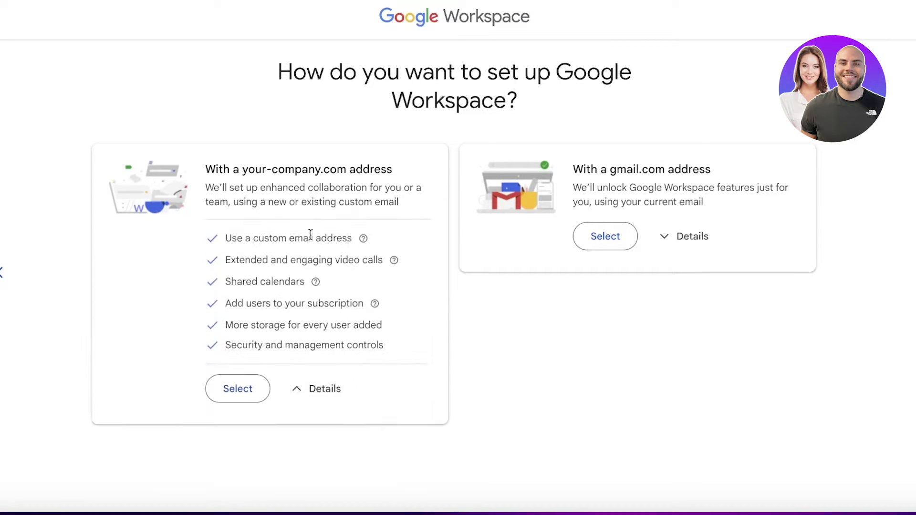
left_click(253, 389)
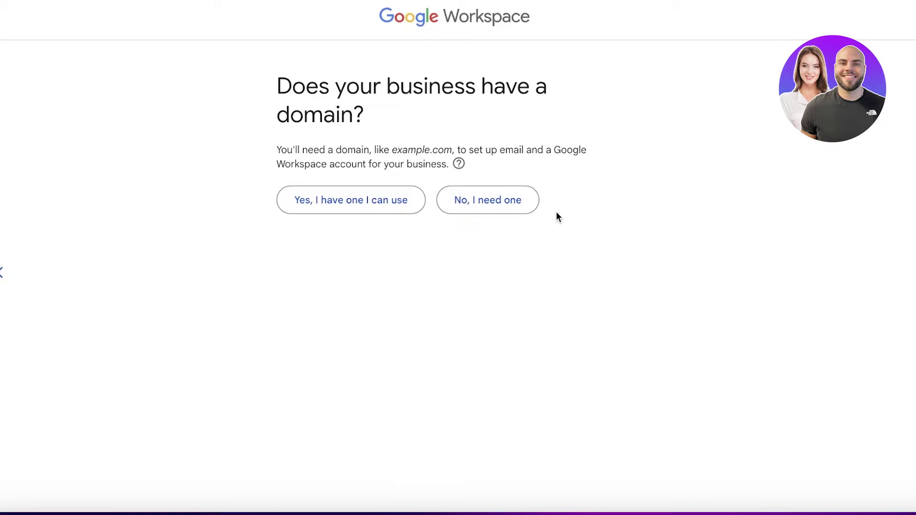
left_click(531, 205)
Search domains for 'meraki', pick merakimeaning.co.in, then opt to use an already-owned domain.
left_click(513, 225)
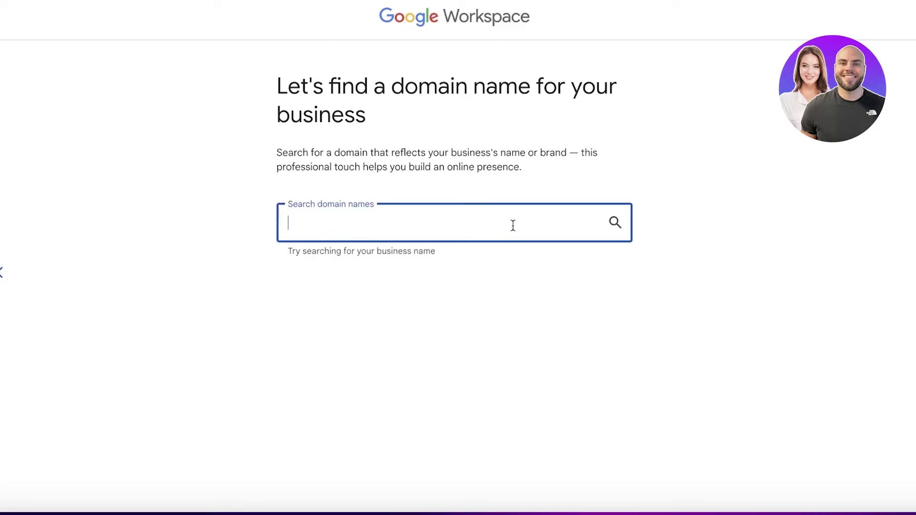
type("meraki")
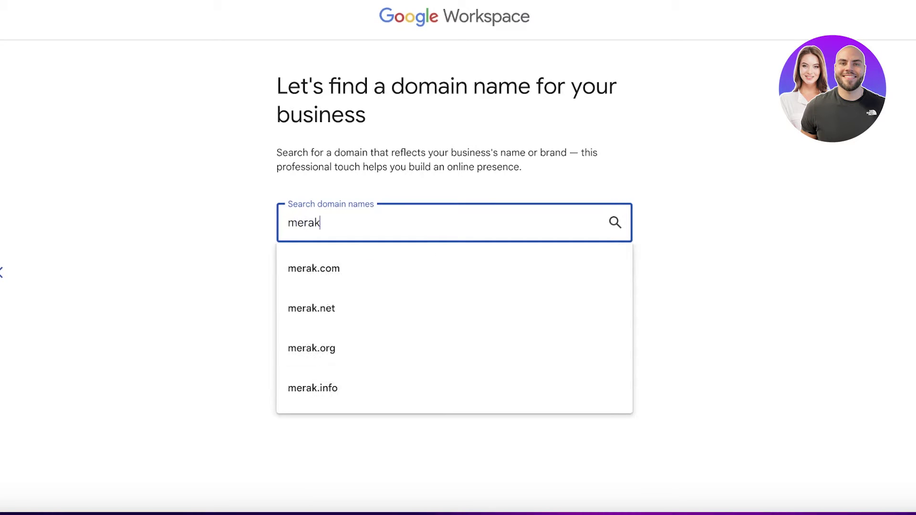
key("Return")
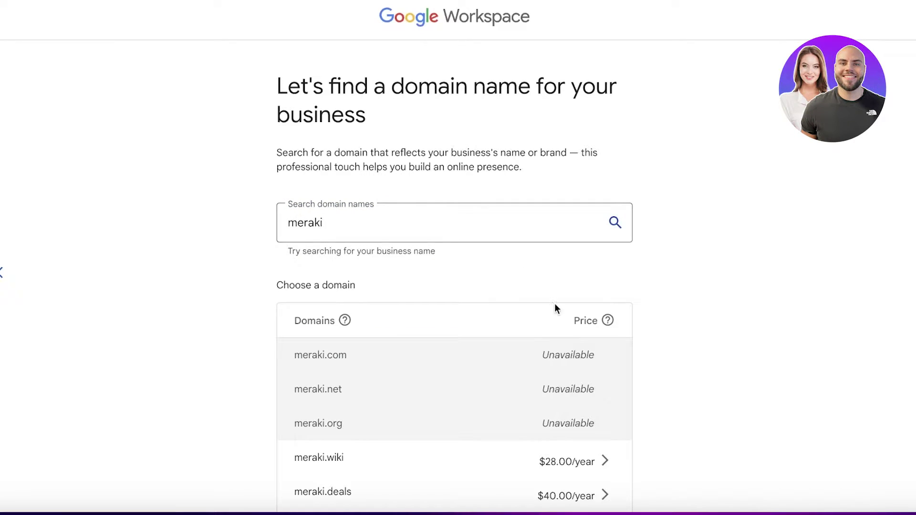
scroll(564, 322, "down", 10)
scroll(565, 323, "down", 8)
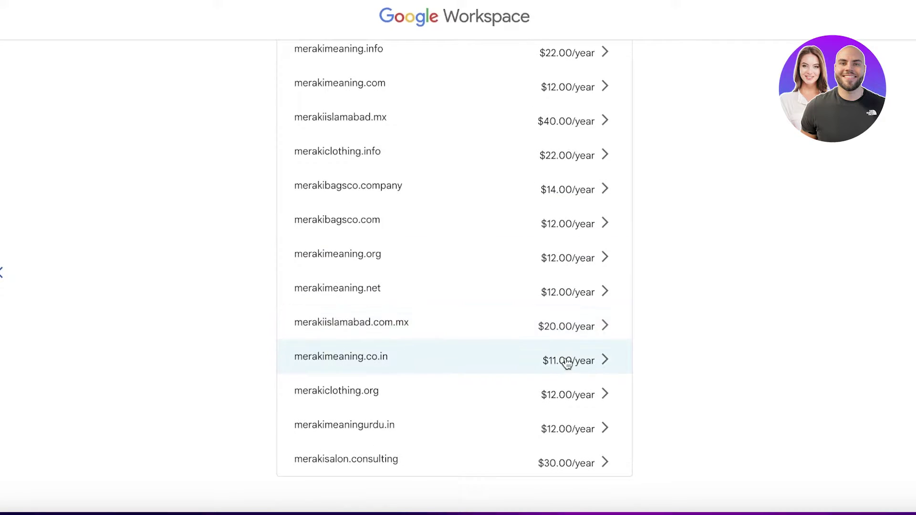
left_click(567, 362)
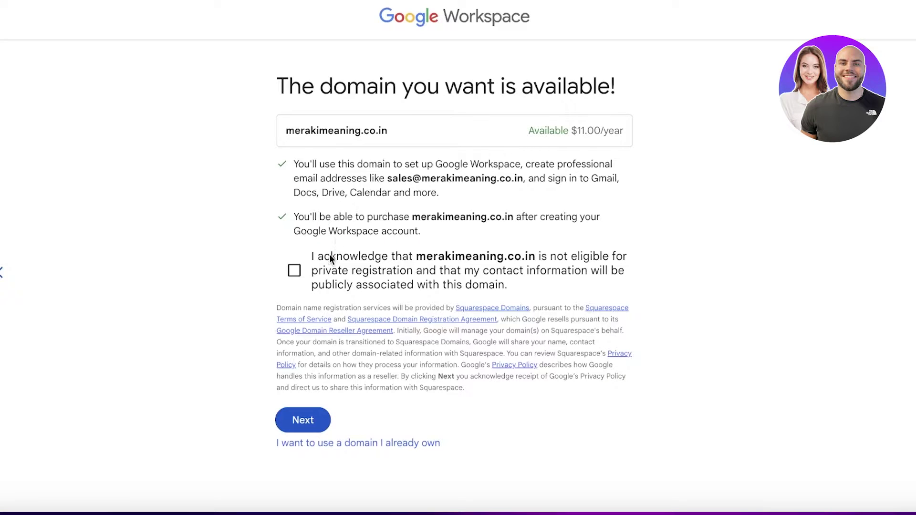
left_click(388, 445)
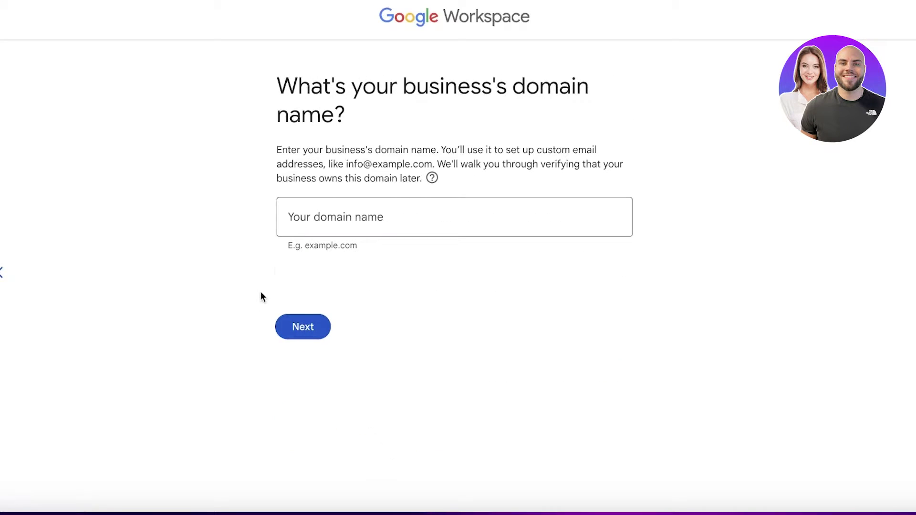
Enter durden.store as the owned business domain and confirm using it.
left_click(319, 223)
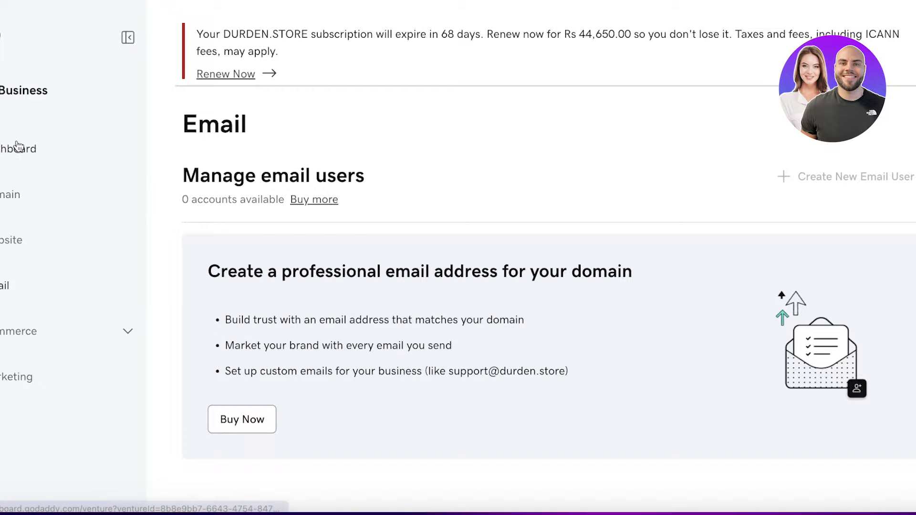
left_click(16, 147)
scroll(382, 178, "down", 5)
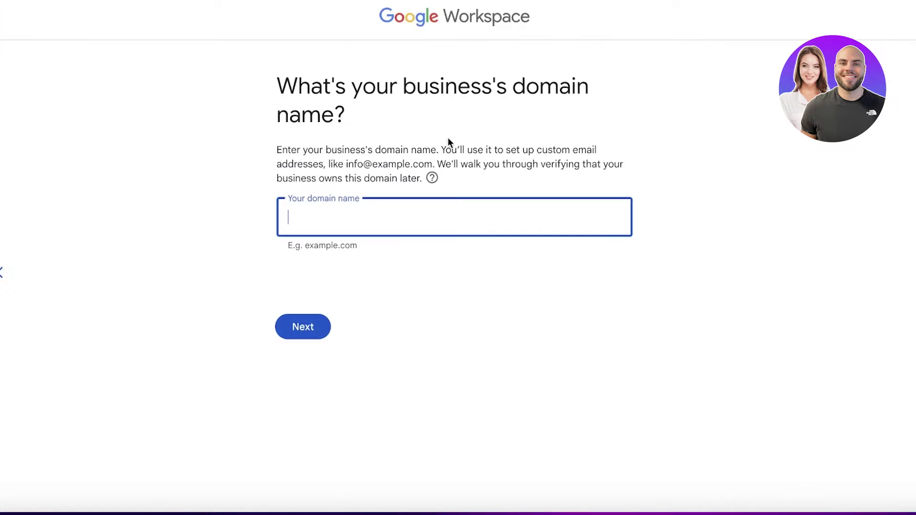
type("durden.store")
key("Return")
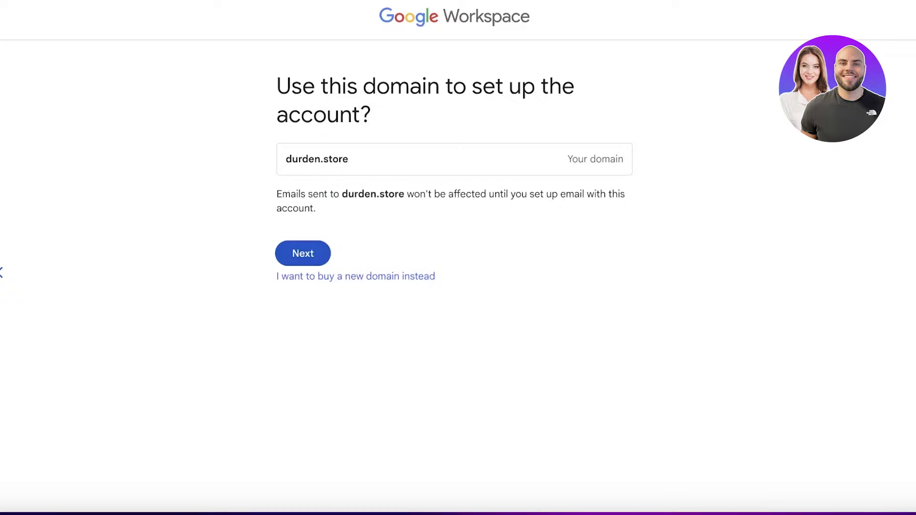
left_click(303, 248)
left_click(337, 193)
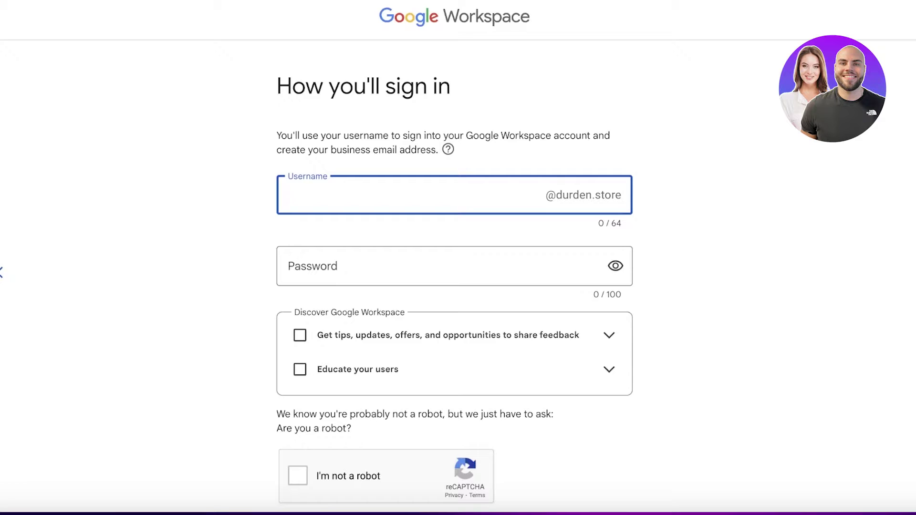
Enter the admin username and the account password.
type("a")
key("BackSpace")
left_click(373, 263)
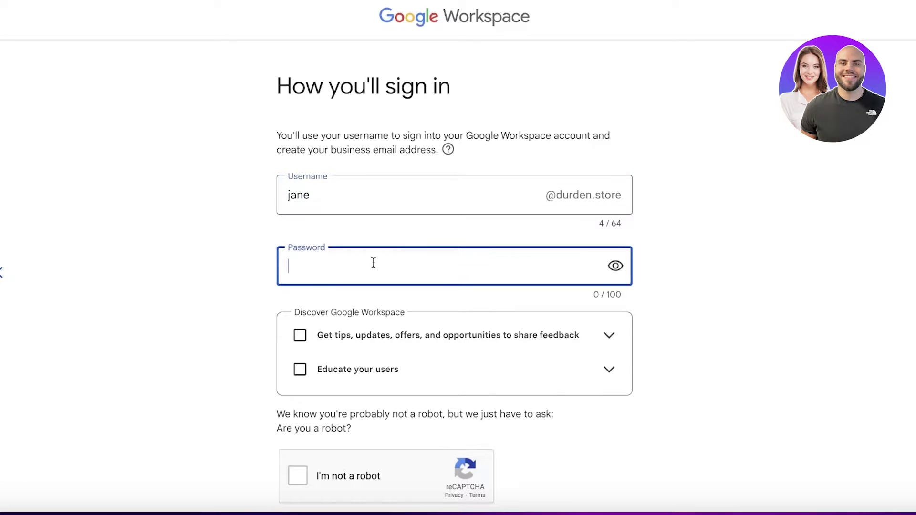
type("*********")
Pass the bridge-image reCAPTCHA robot check and agree to continue signup.
scroll(419, 307, "down", 3)
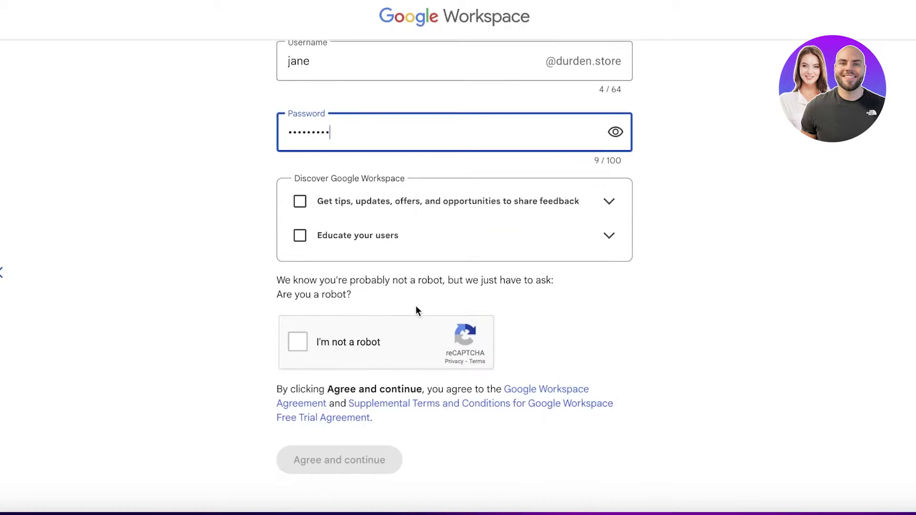
left_click(328, 341)
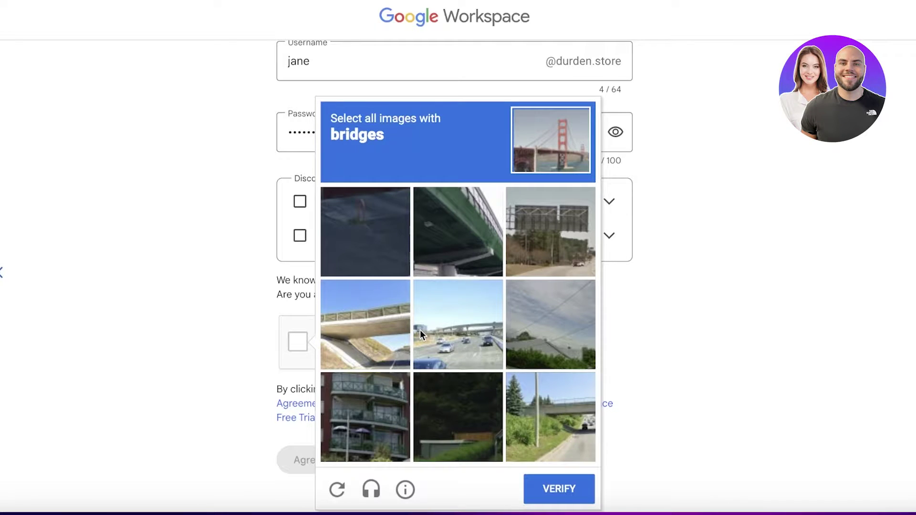
left_click(500, 244)
left_click(340, 342)
left_click(458, 324)
left_click(550, 417)
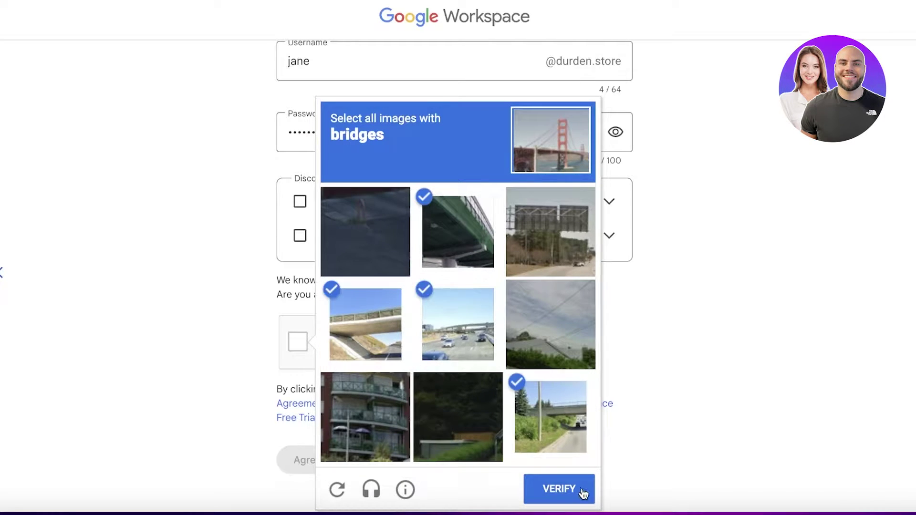
left_click(580, 486)
left_click(333, 456)
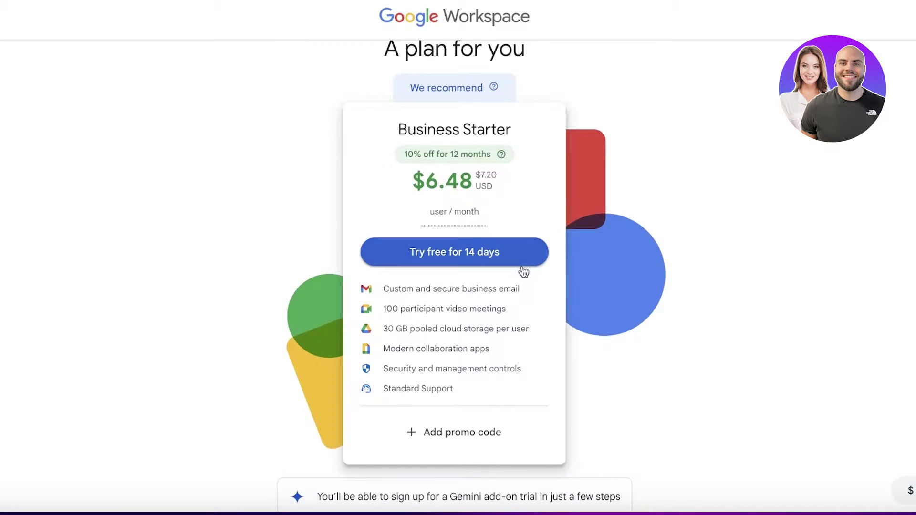
Start the 14-day Business Starter free trial and review the checkout details.
left_click(491, 264)
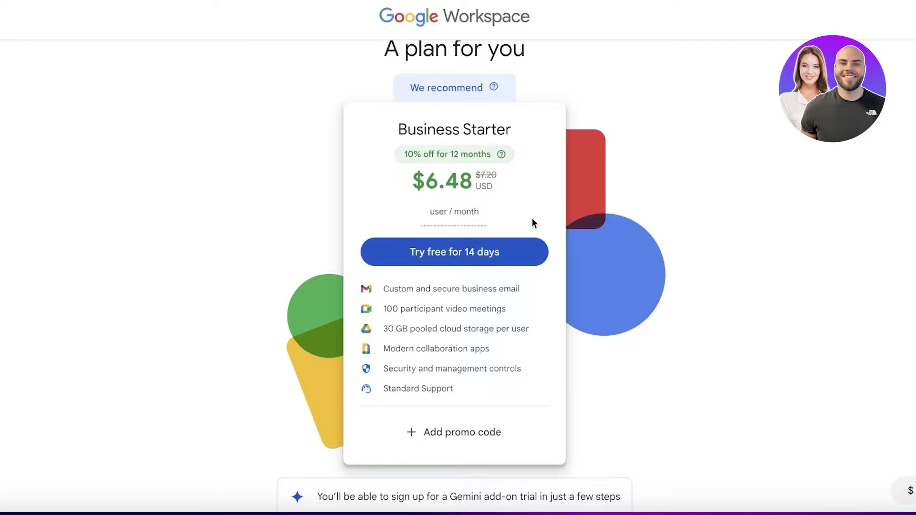
scroll(588, 208, "up", 1)
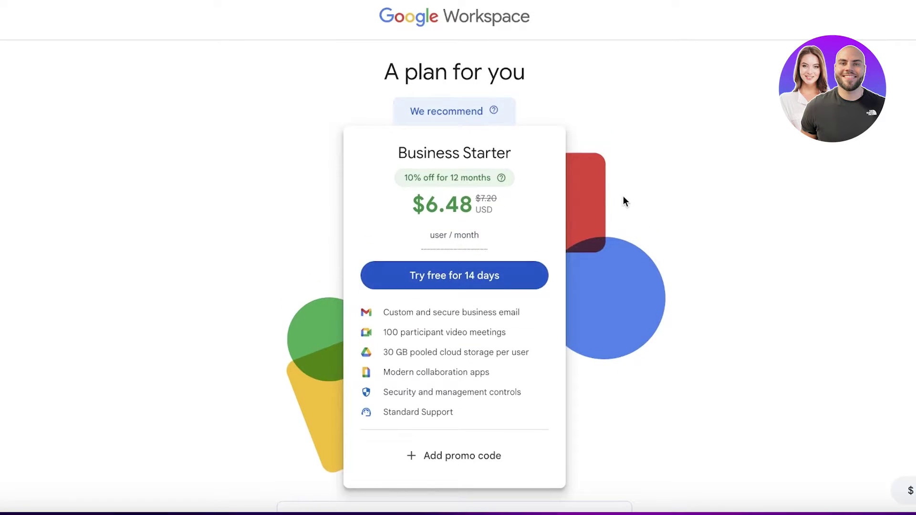
left_click(484, 276)
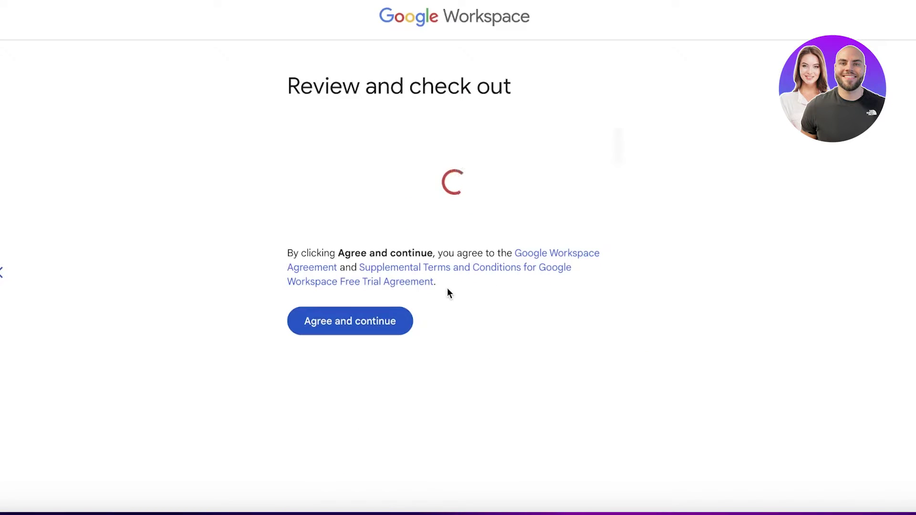
scroll(470, 207, "up", 8)
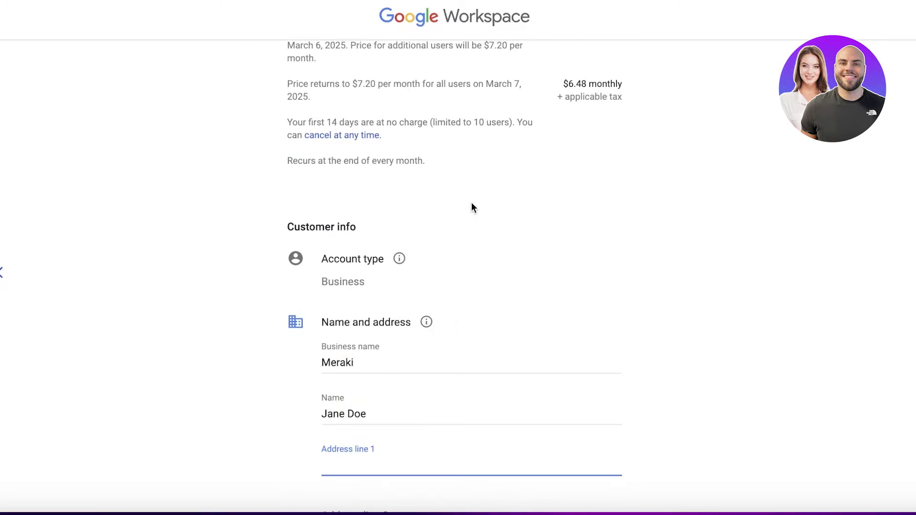
scroll(539, 204, "up", 3)
scroll(522, 209, "down", 10)
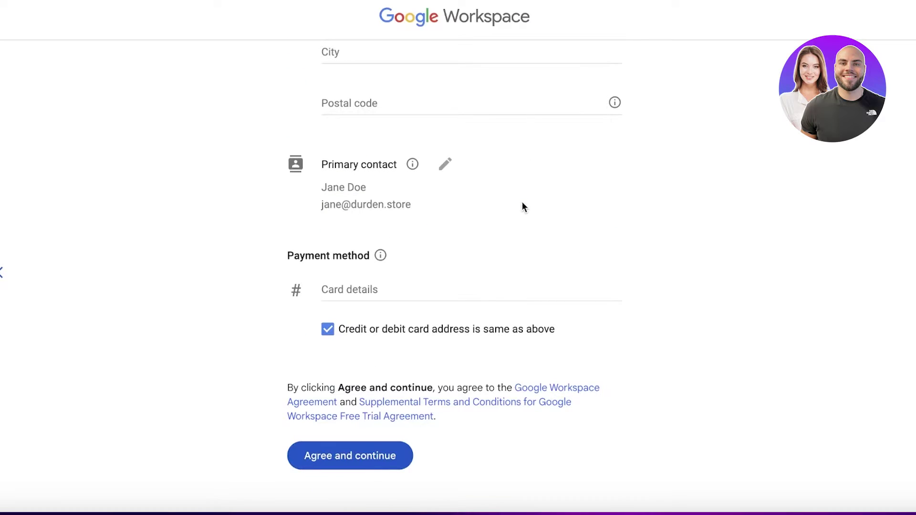
scroll(446, 272, "up", 10)
scroll(426, 348, "down", 2)
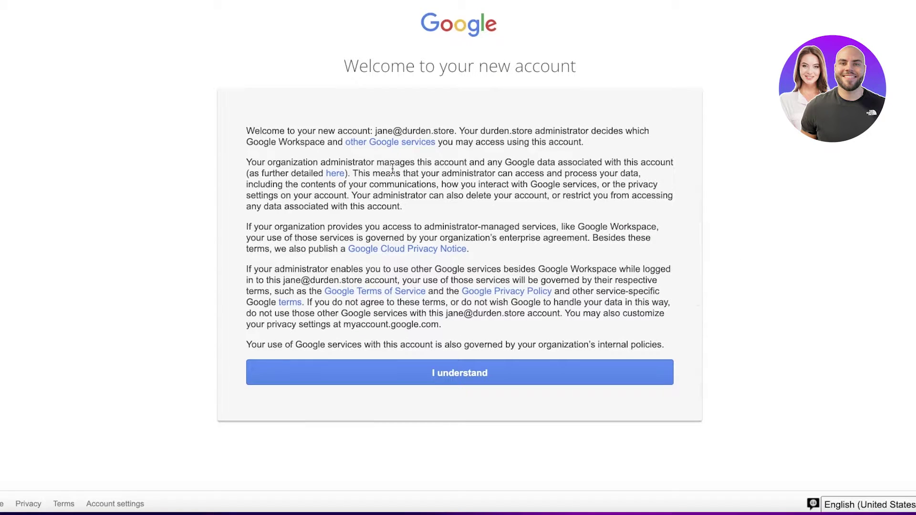
Accept the new account terms and step through the admin console welcome tour.
left_click(456, 373)
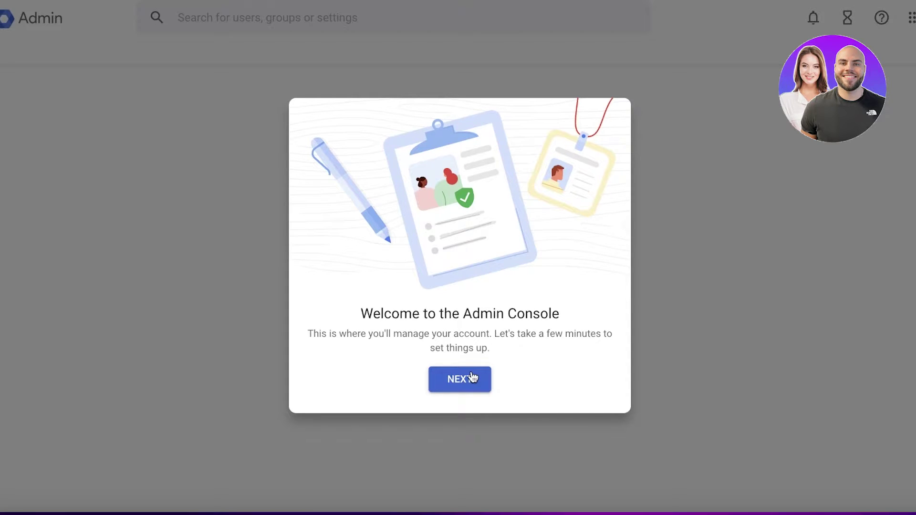
left_click(473, 378)
left_click(483, 385)
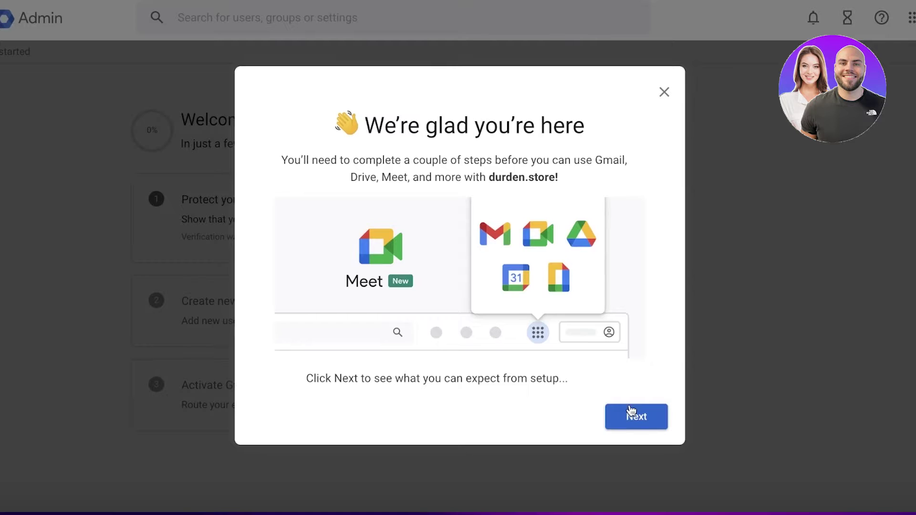
left_click(637, 417)
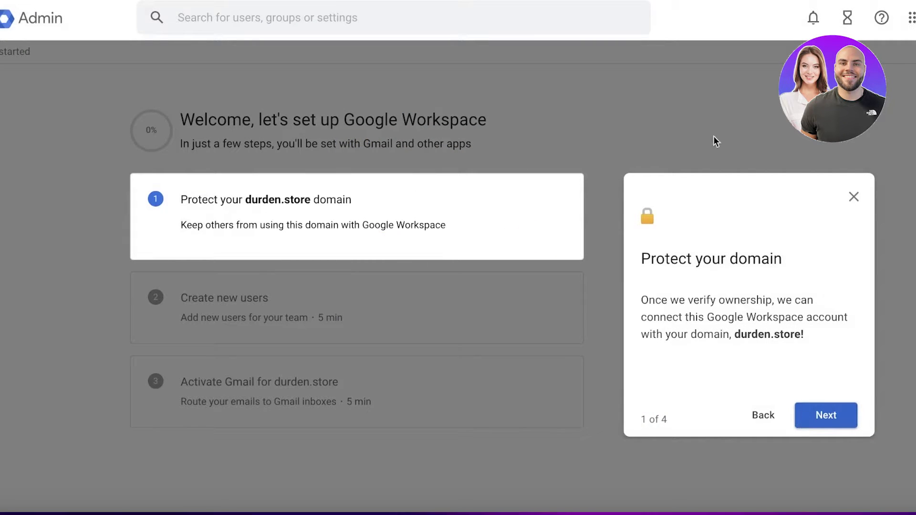
left_click(851, 424)
left_click(838, 423)
left_click(838, 423)
left_click(559, 354)
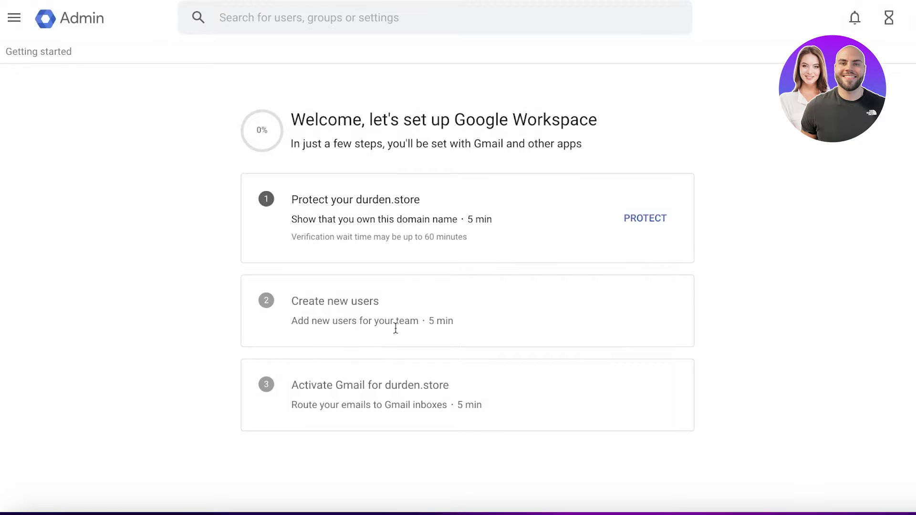
Open the Protect your domain step for durden.store in the setup guide.
left_click(14, 18)
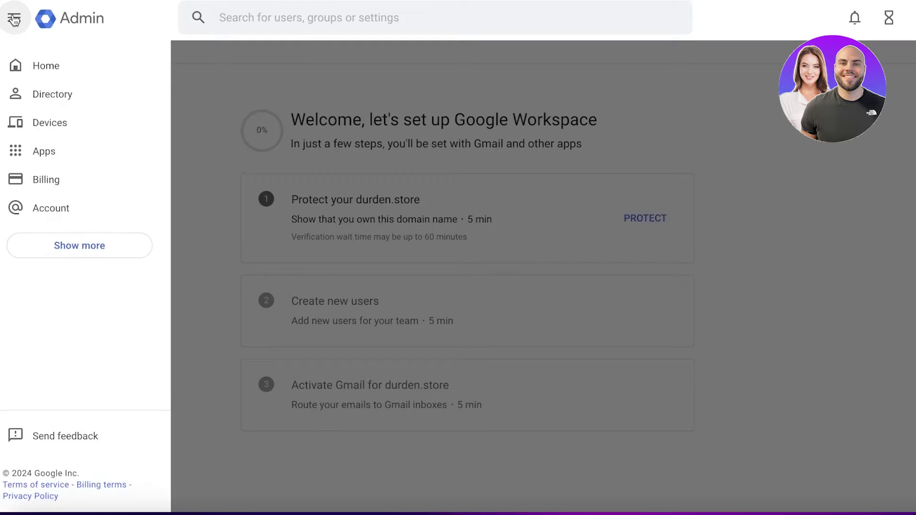
left_click(567, 230)
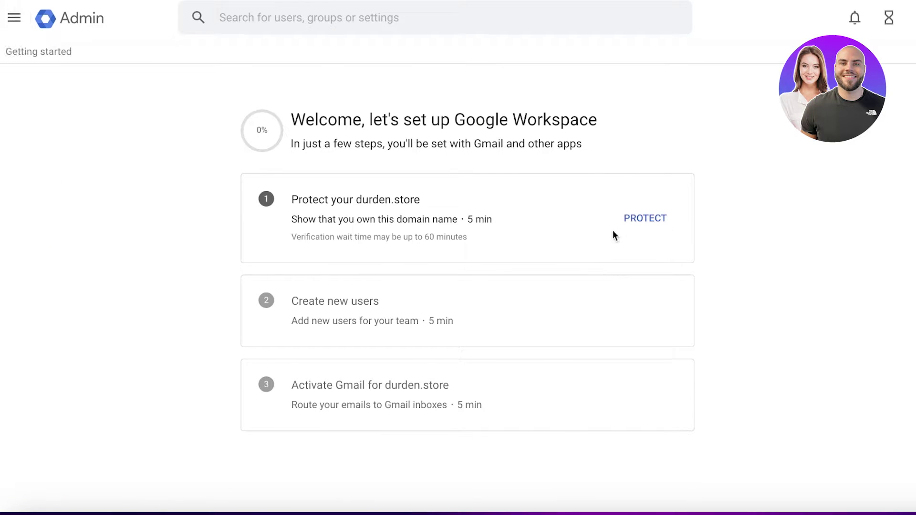
left_click(644, 216)
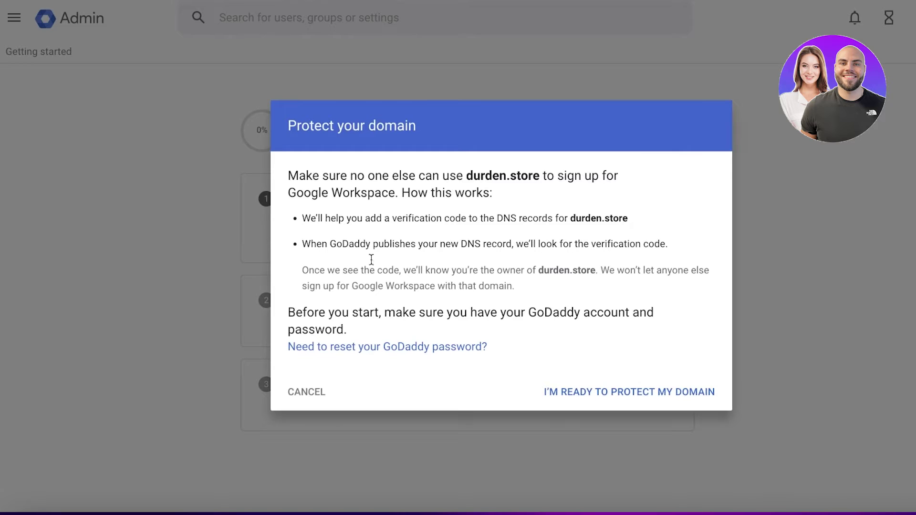
Verify durden.store ownership by authorizing Google through GoDaddy Domain Connect.
left_click(541, 391)
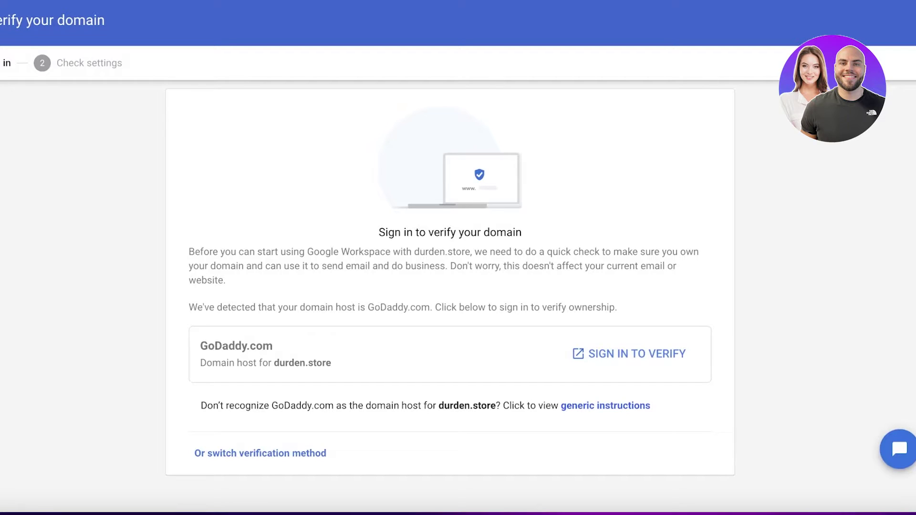
left_click(626, 349)
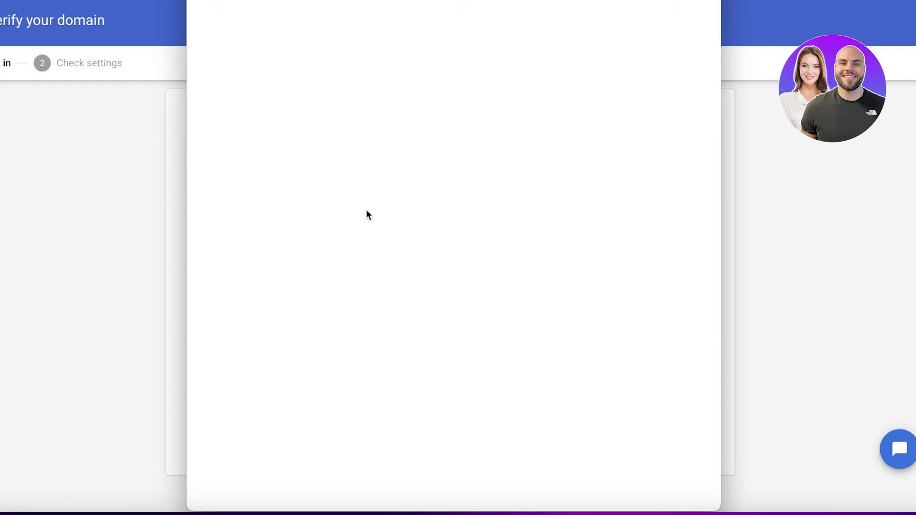
left_click(428, 273)
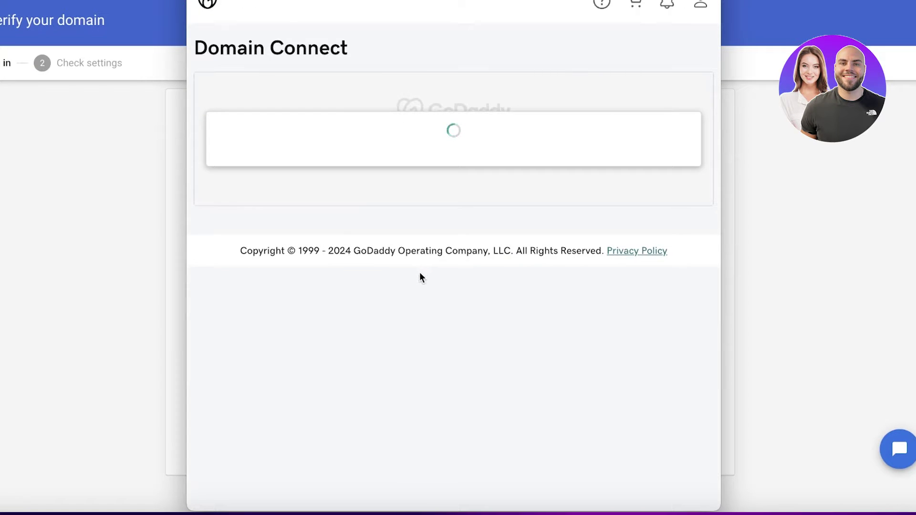
left_click(430, 282)
left_click(391, 391)
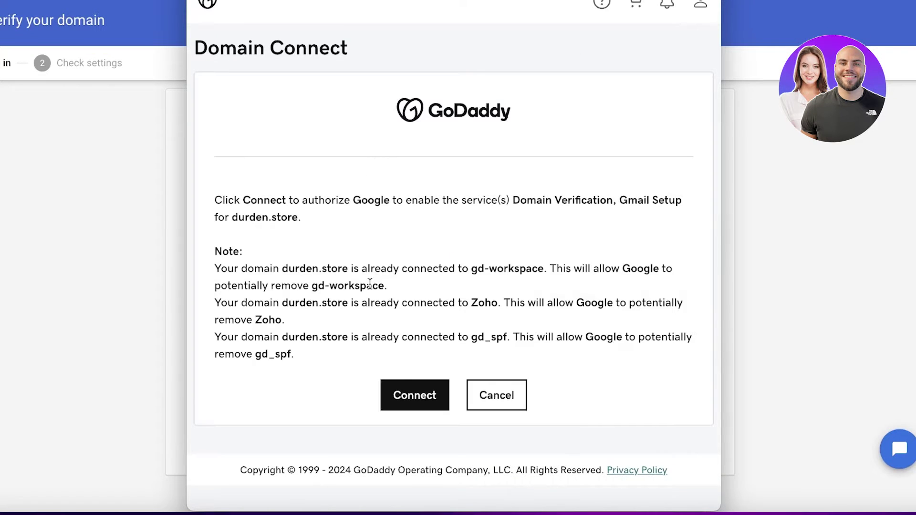
left_click(422, 391)
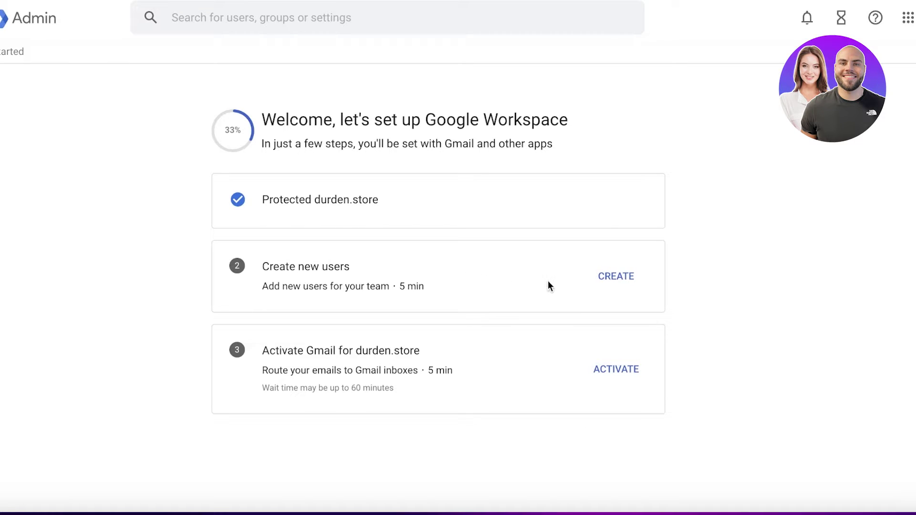
Activate Gmail for durden.store by authorizing it through the GoDaddy sign-in.
left_click(619, 377)
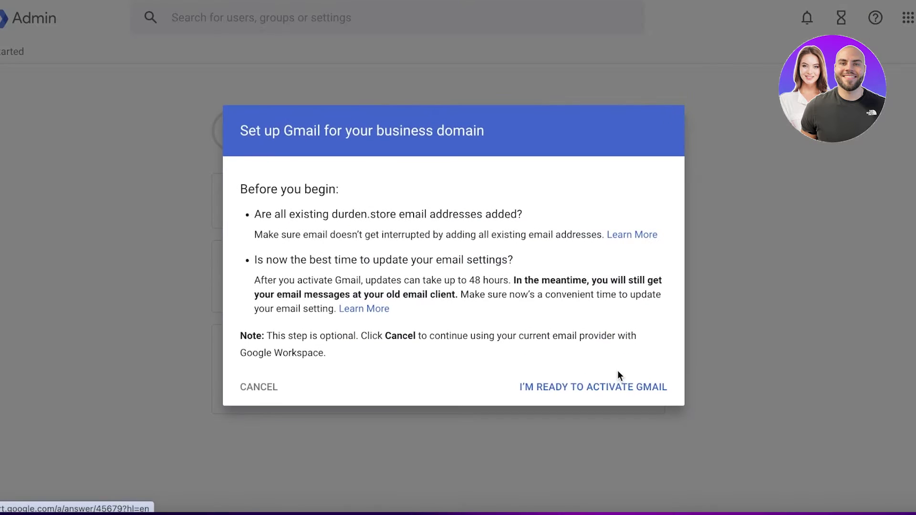
left_click(610, 392)
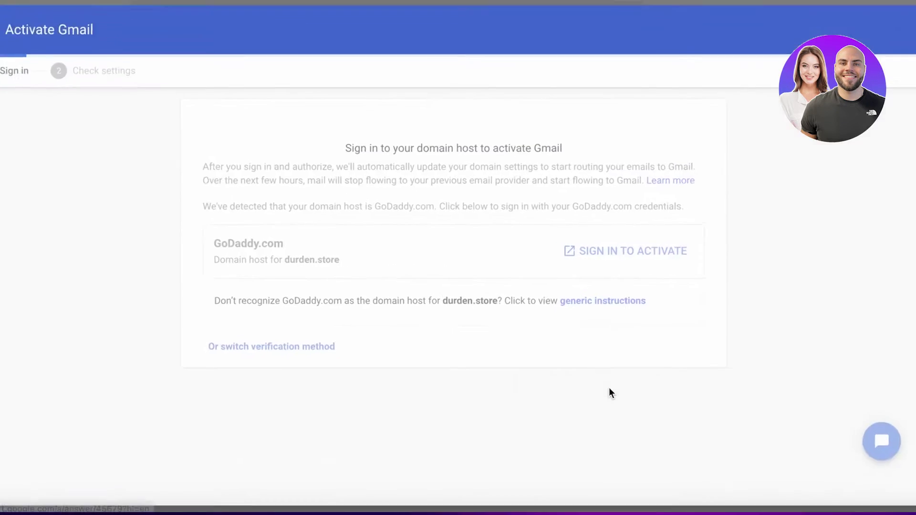
left_click(611, 381)
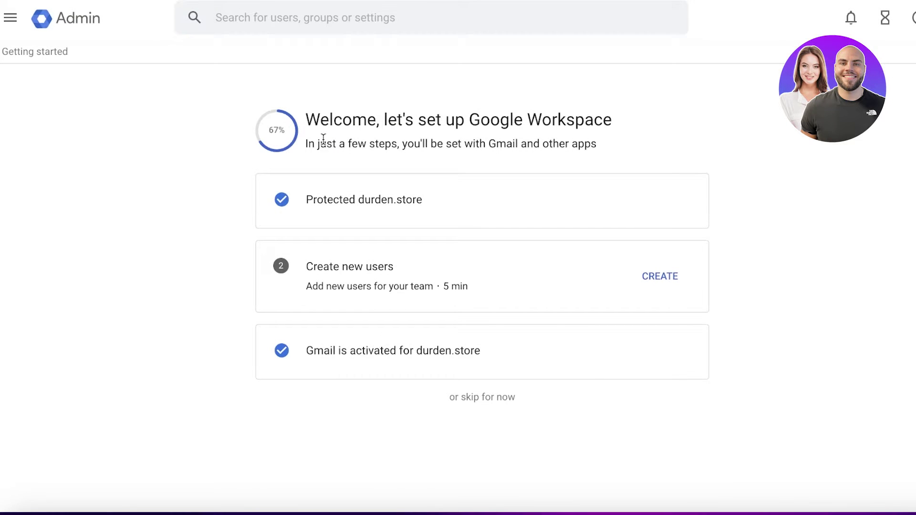
Leave the admin page and go to workspace.google.com in the browser.
left_click(12, 19)
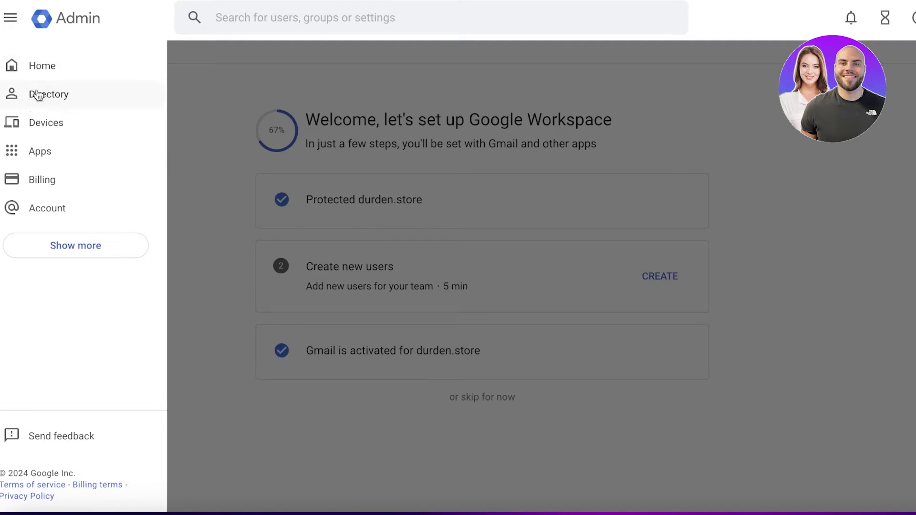
left_click(680, 42)
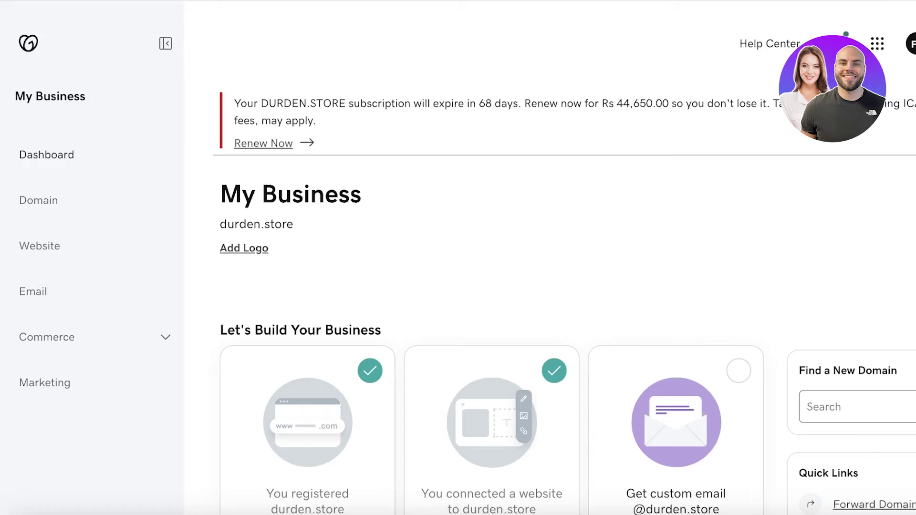
left_click(639, 13)
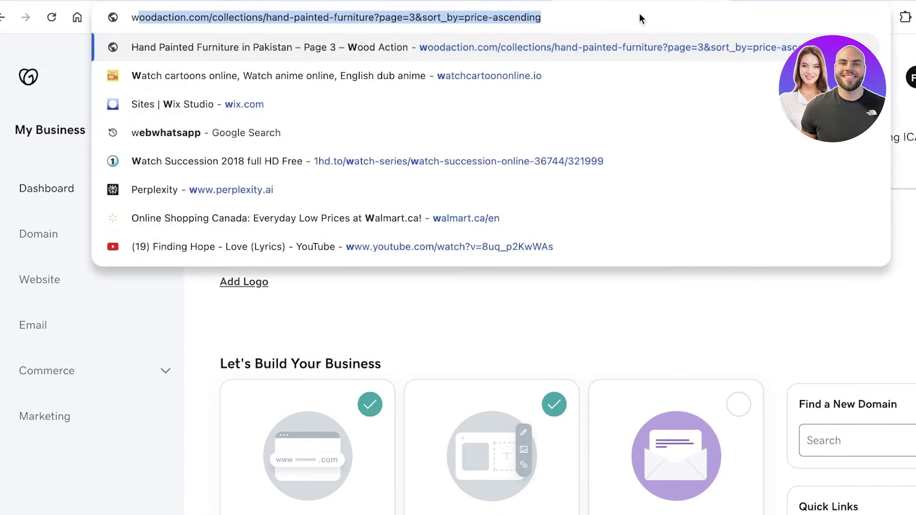
type("worl")
key("BackSpace")
type("k")
key("Return")
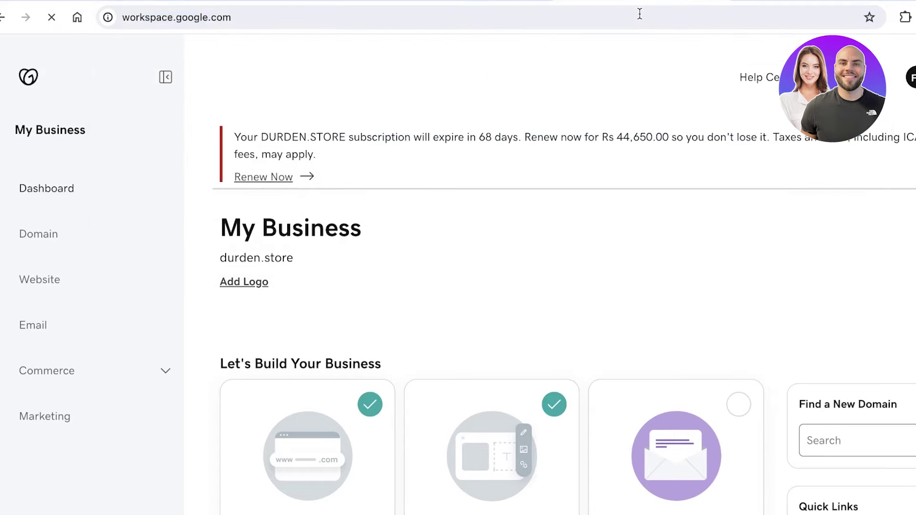
Sign in to the Admin console using the saved account password.
left_click(717, 57)
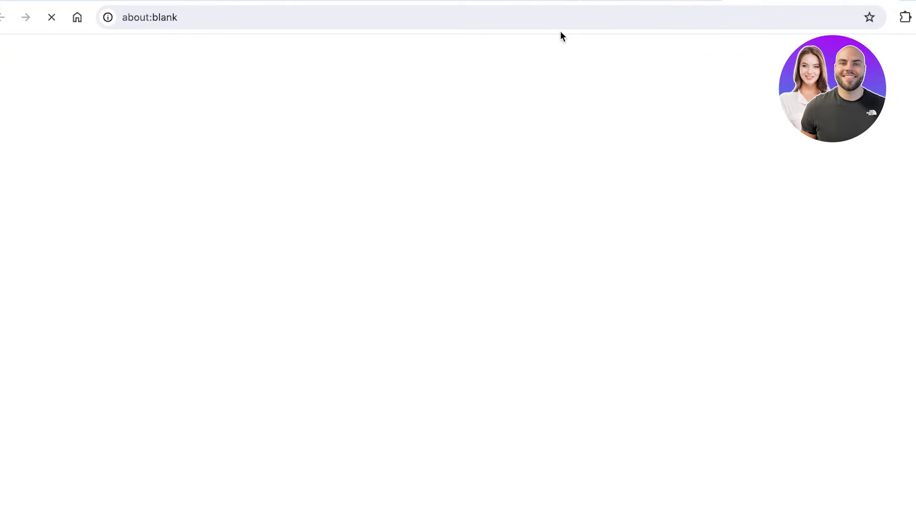
key("ctrl+v")
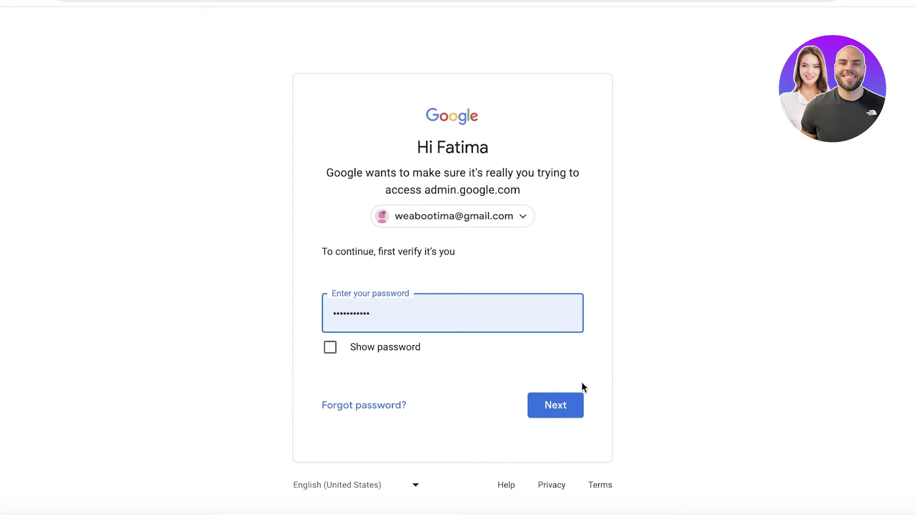
left_click(560, 401)
left_click(426, 318)
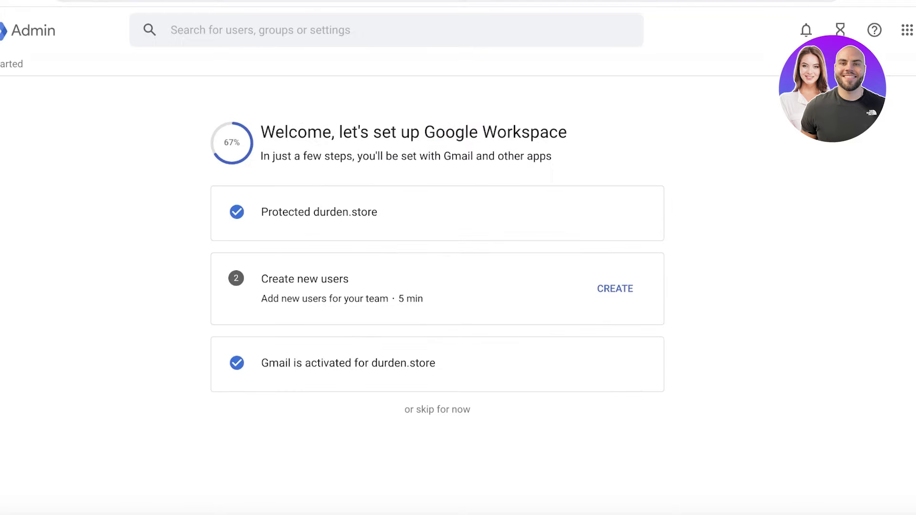
Try creating users, then choose Add another account from the account menu.
left_click(606, 289)
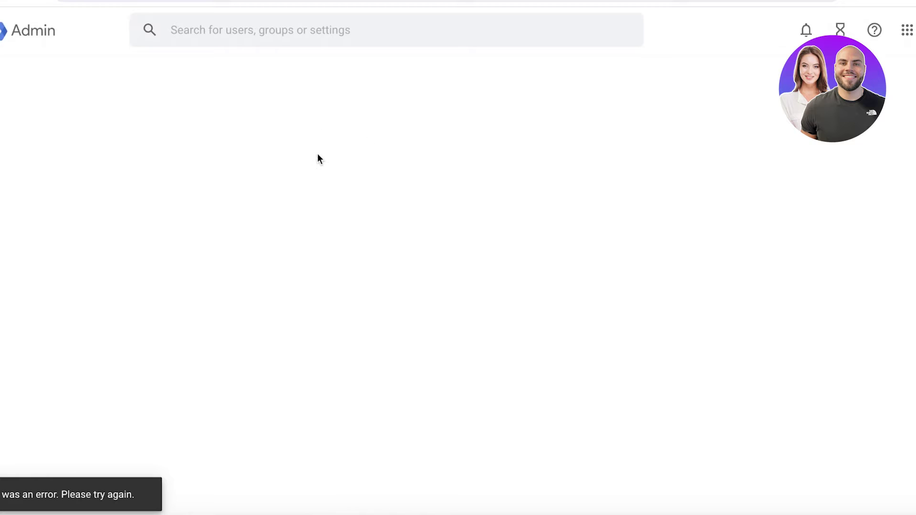
left_click(915, 30)
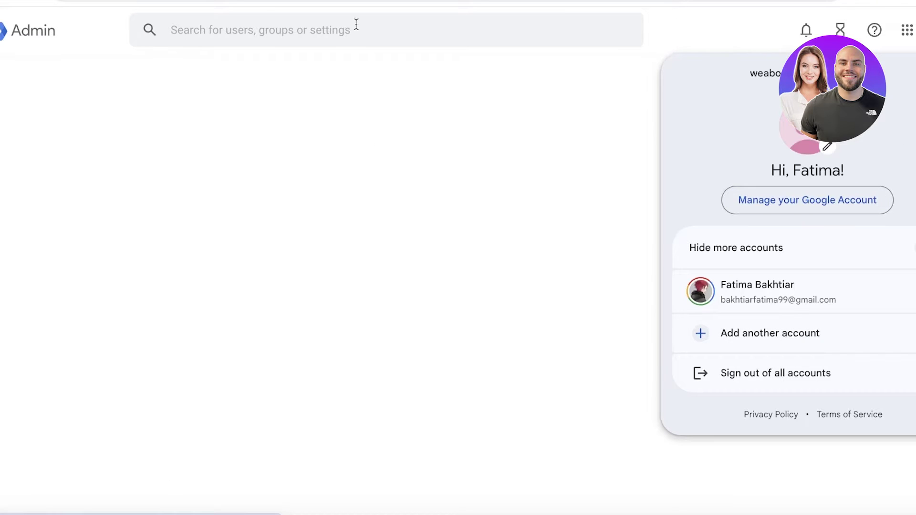
left_click(12, 36)
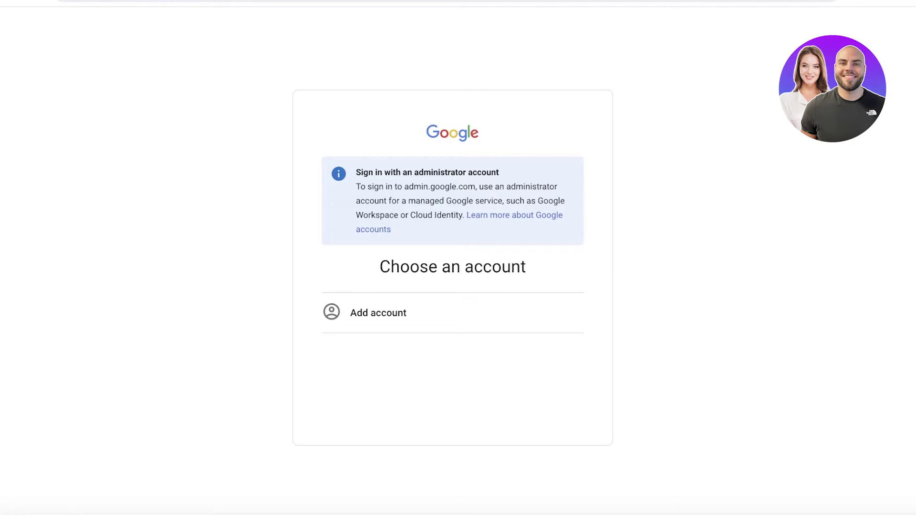
Sign in with a different account using the autofilled email and password.
left_click(389, 318)
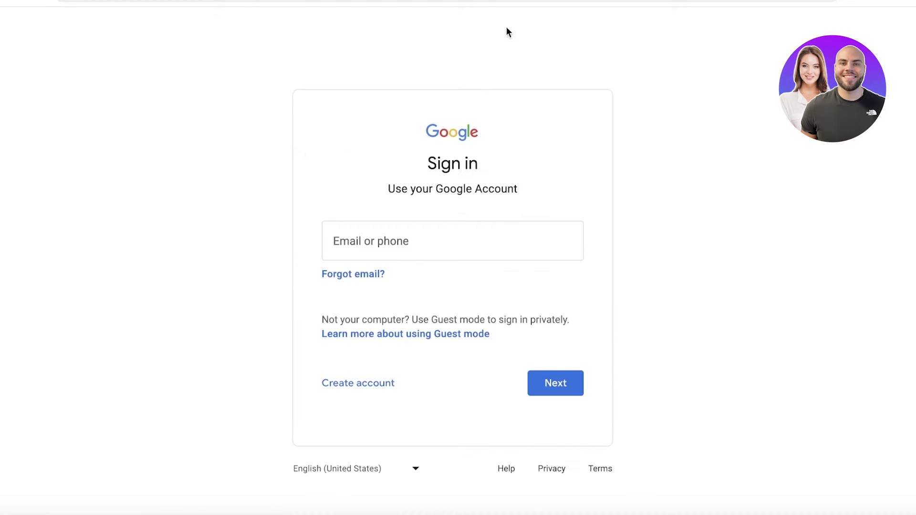
left_click(544, 387)
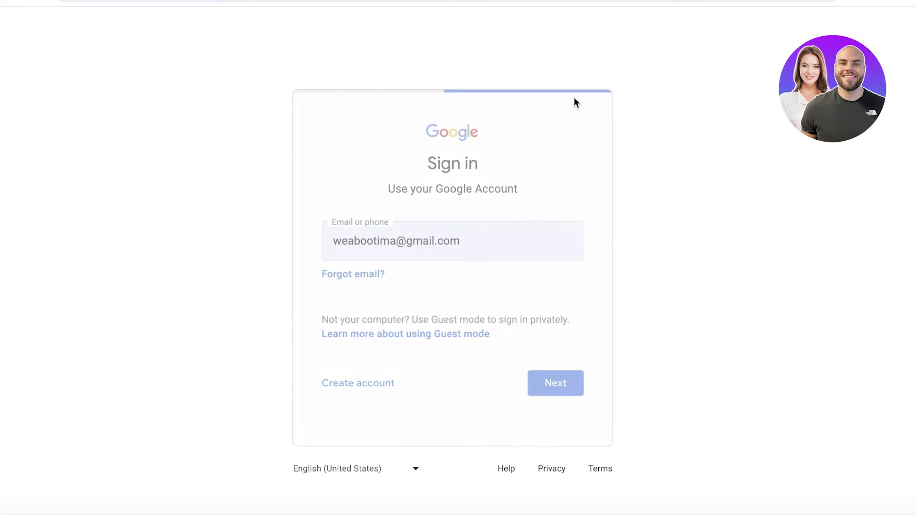
left_click(548, 385)
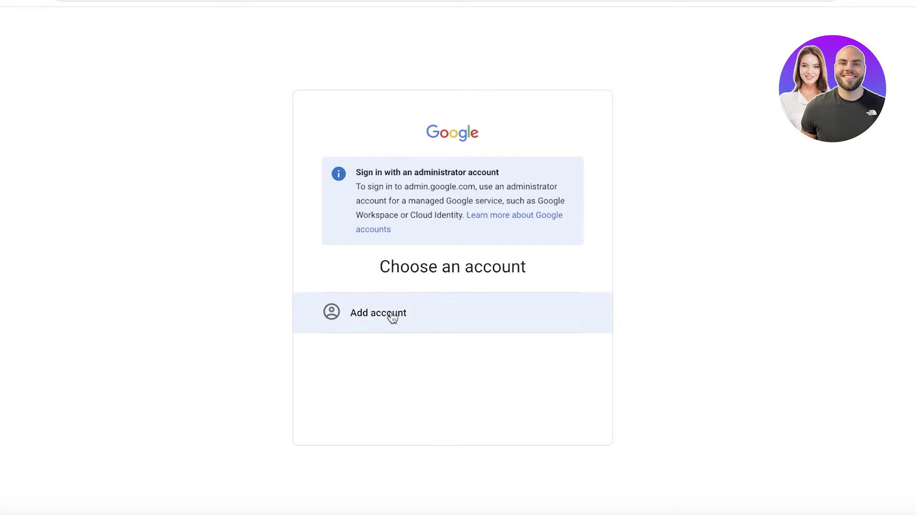
Add another account, replacing the prefilled email with the durden.store admin's email, and submit its password.
left_click(388, 314)
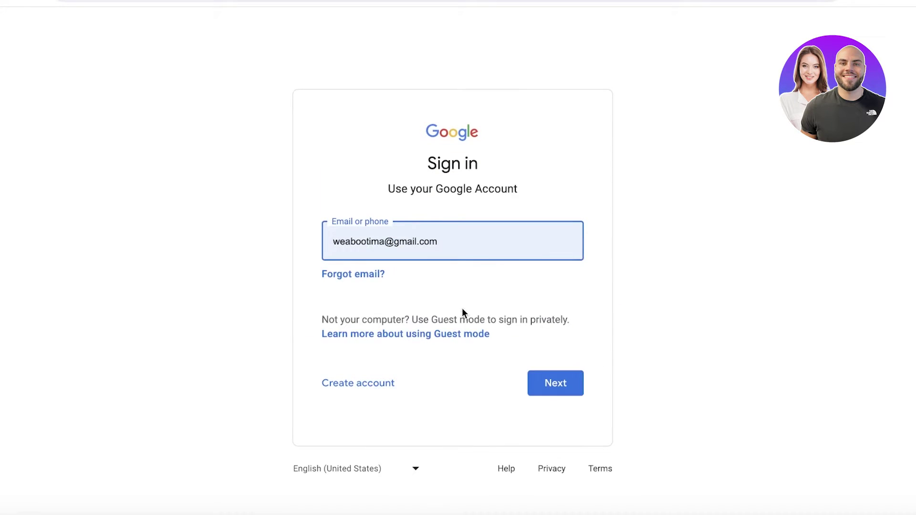
left_click(501, 245)
key("ctrl+a")
type("s")
key("BackSpace")
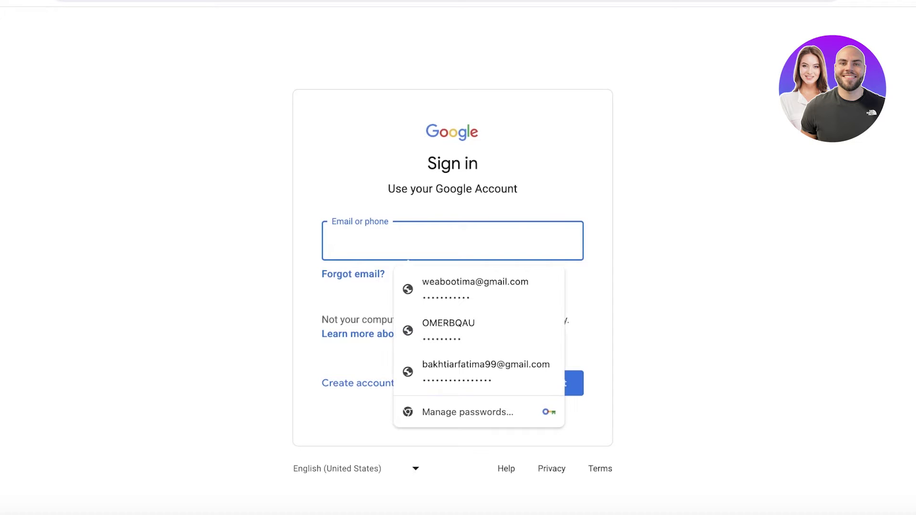
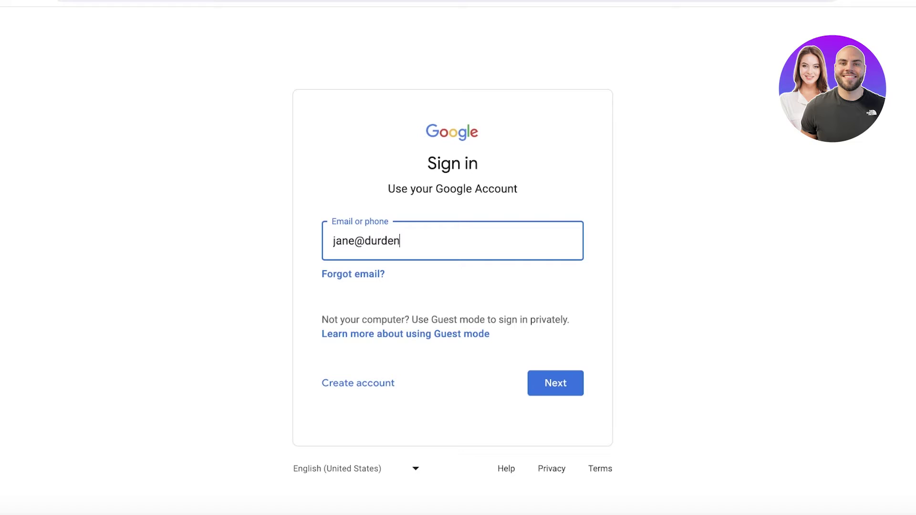
key("Return")
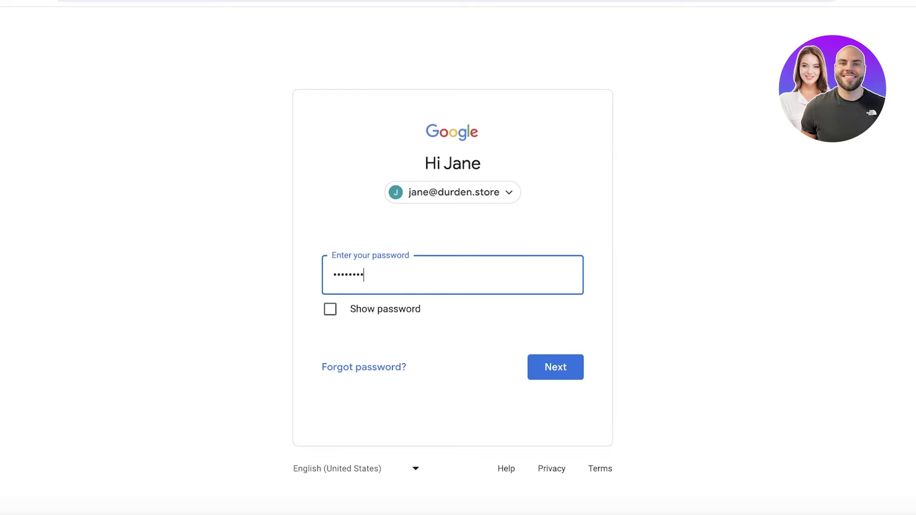
key("Return")
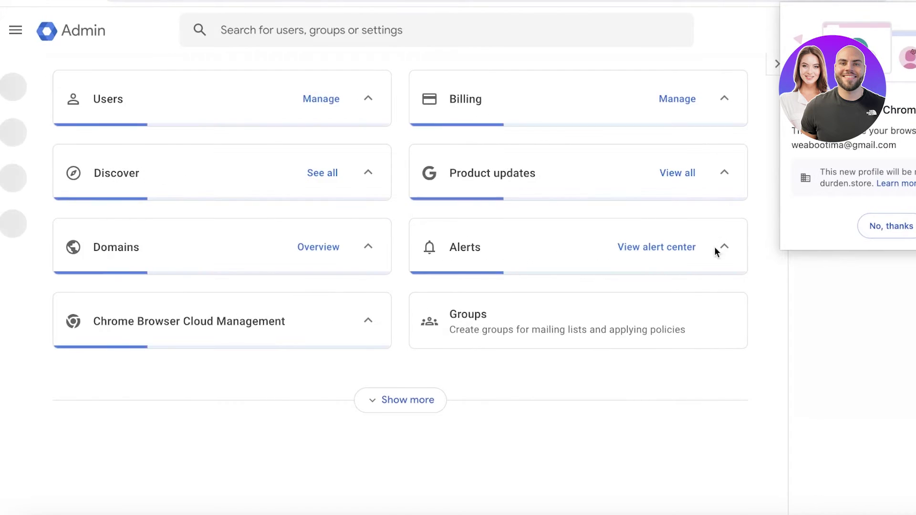
Dismiss the browser profile prompt, then expand Directory, Devices and Apps to list Google Workspace services.
left_click(877, 234)
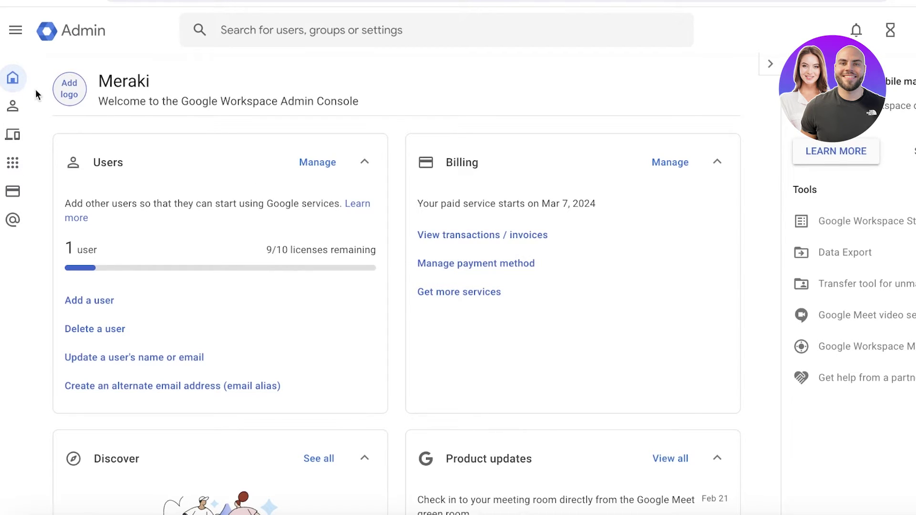
left_click(18, 105)
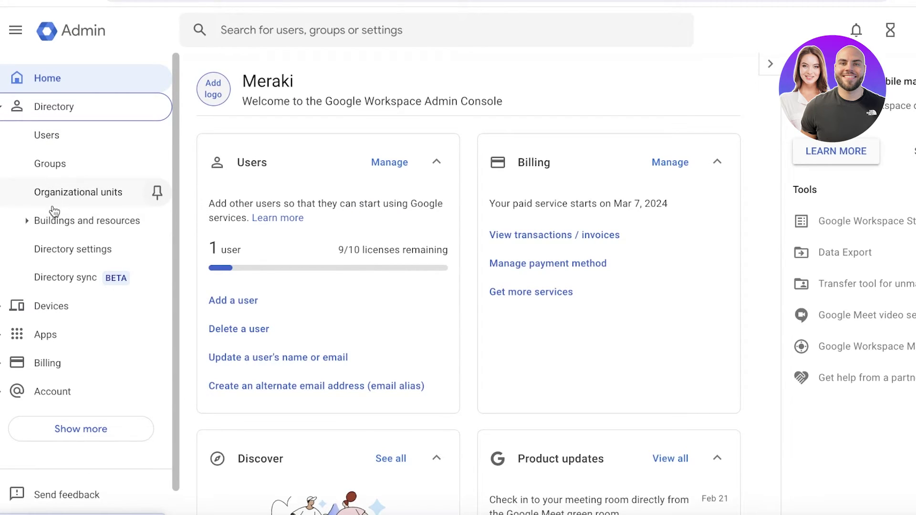
left_click(27, 222)
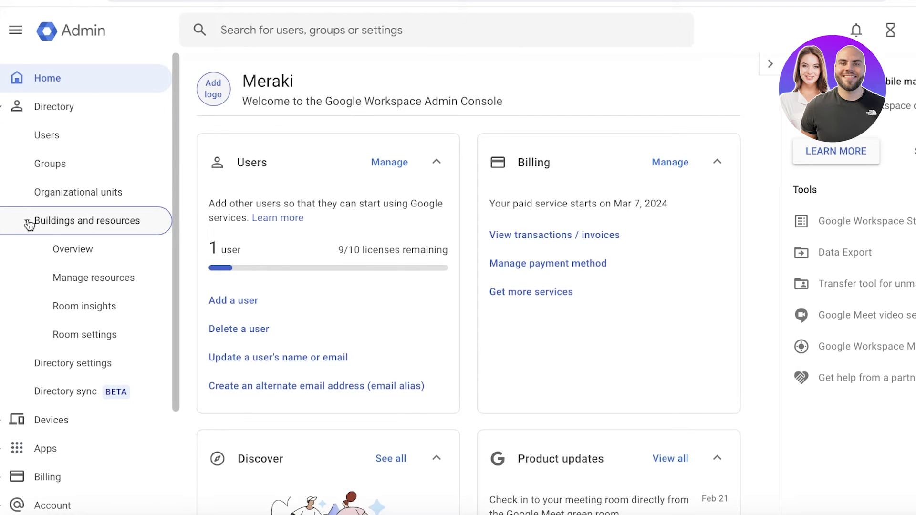
left_click(43, 413)
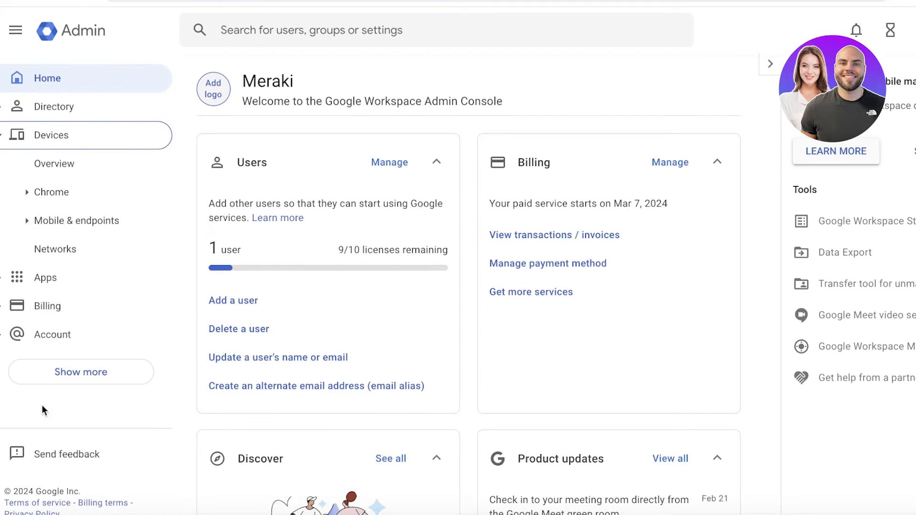
left_click(21, 284)
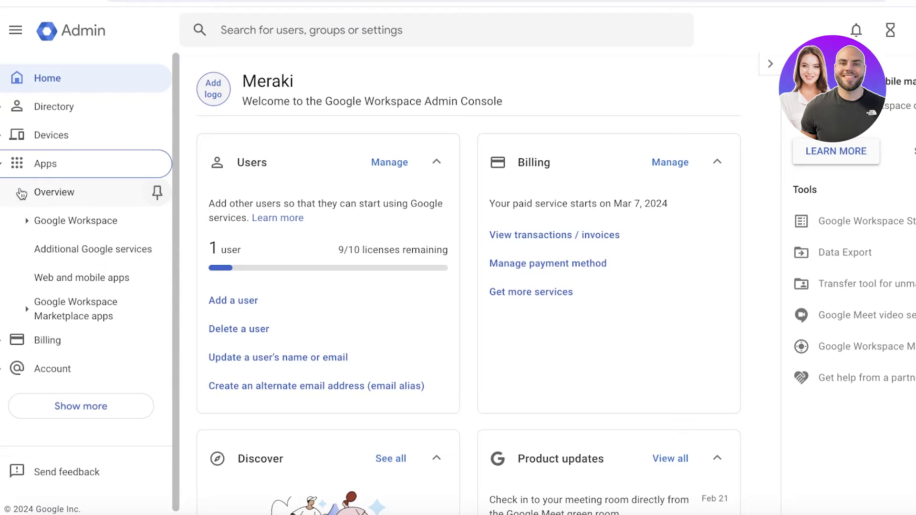
left_click(51, 223)
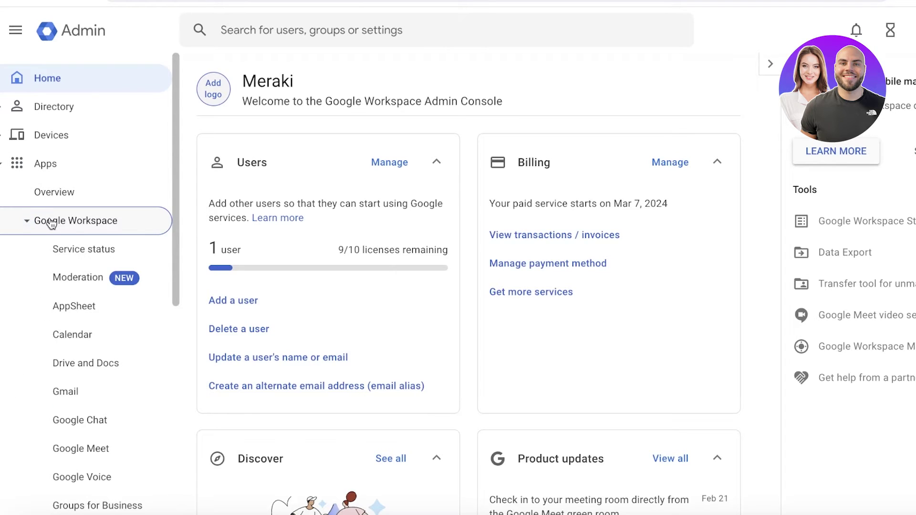
scroll(68, 261, "down", 5)
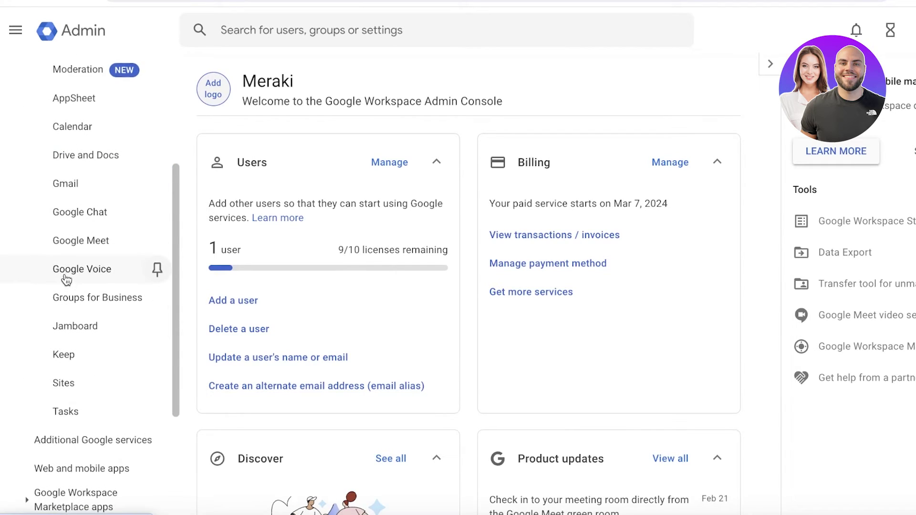
scroll(66, 280, "up", 5)
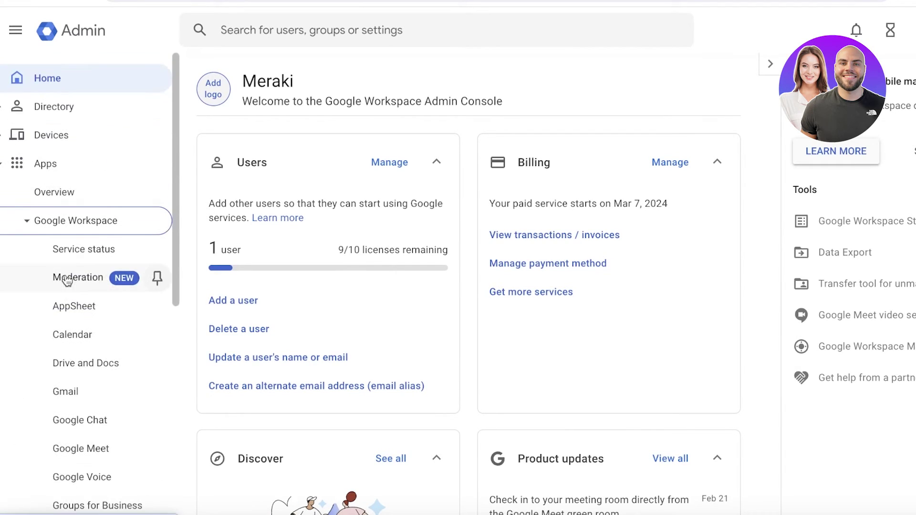
From Google Workspace service status, open the Calendar settings page showing it ON for everyone.
left_click(82, 249)
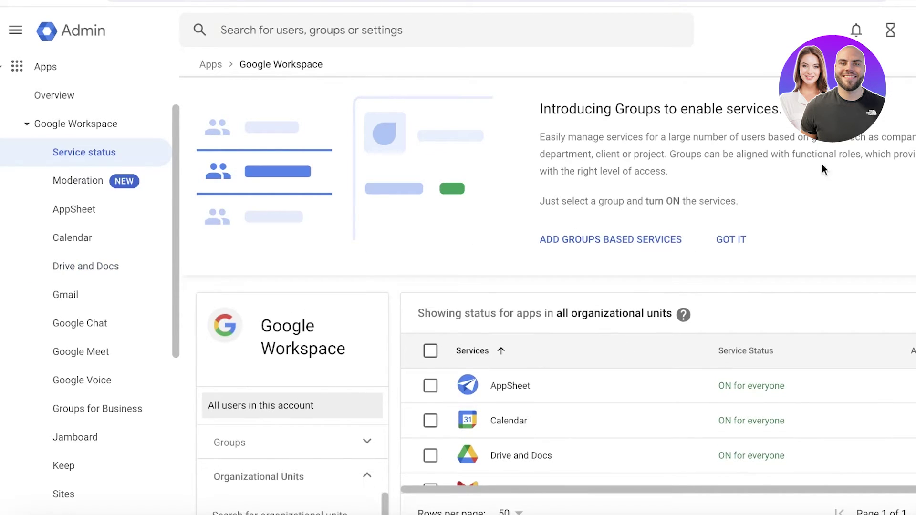
scroll(697, 420, "down", 3)
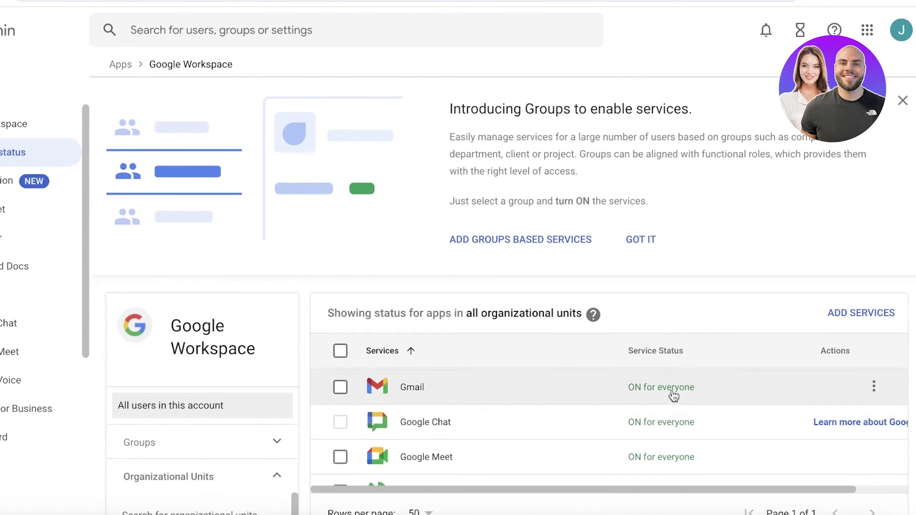
scroll(609, 420, "up", 3)
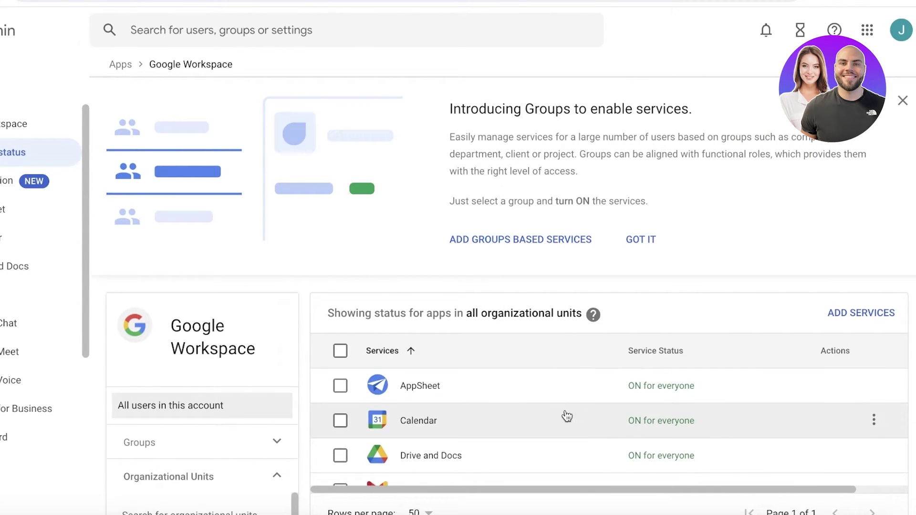
left_click(427, 420)
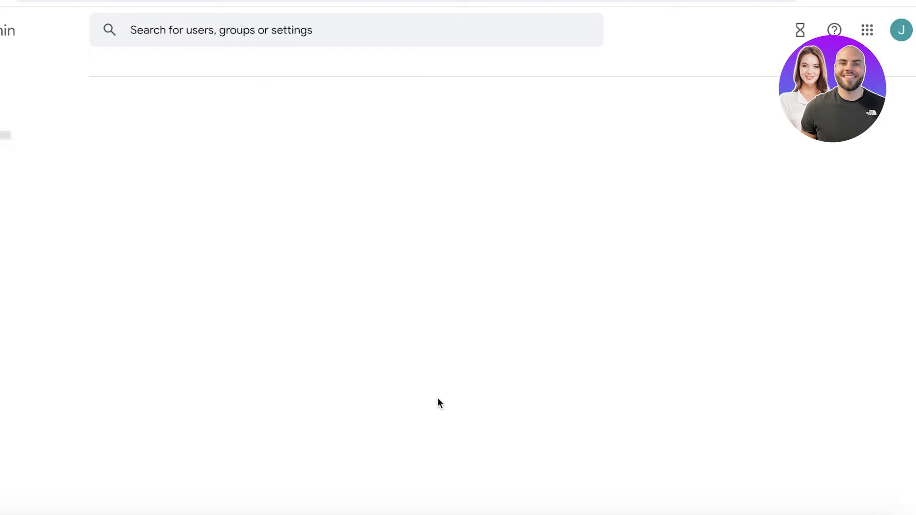
scroll(437, 210, "down", 5)
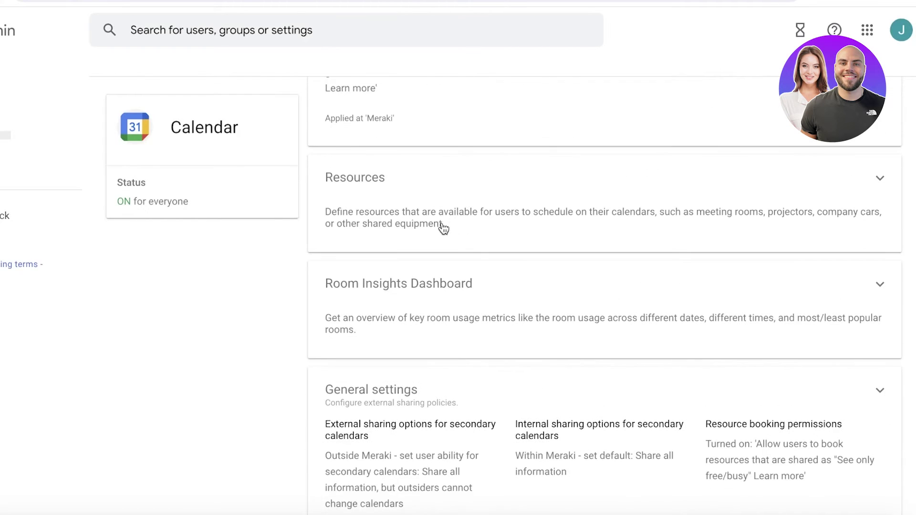
scroll(277, 168, "up", 5)
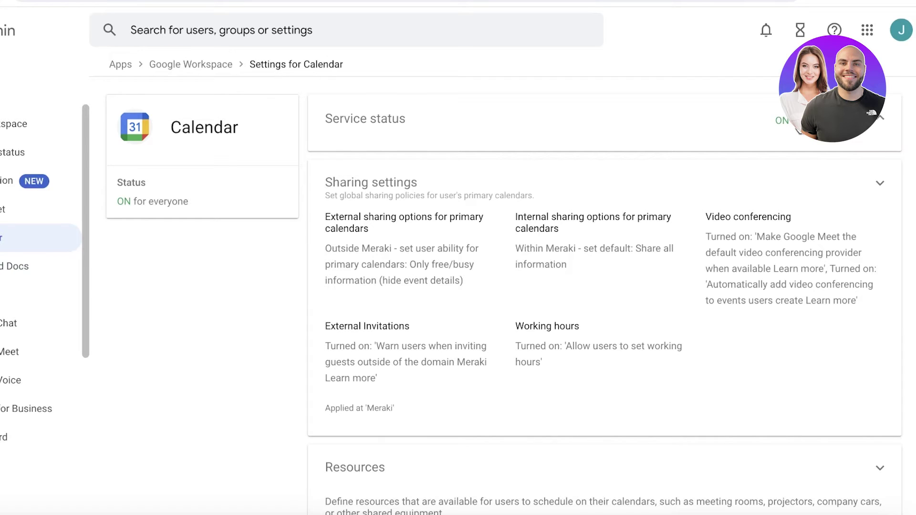
Open Calendar's Service status options showing ON for everyone, briefly viewing the Google apps grid.
left_click(702, 151)
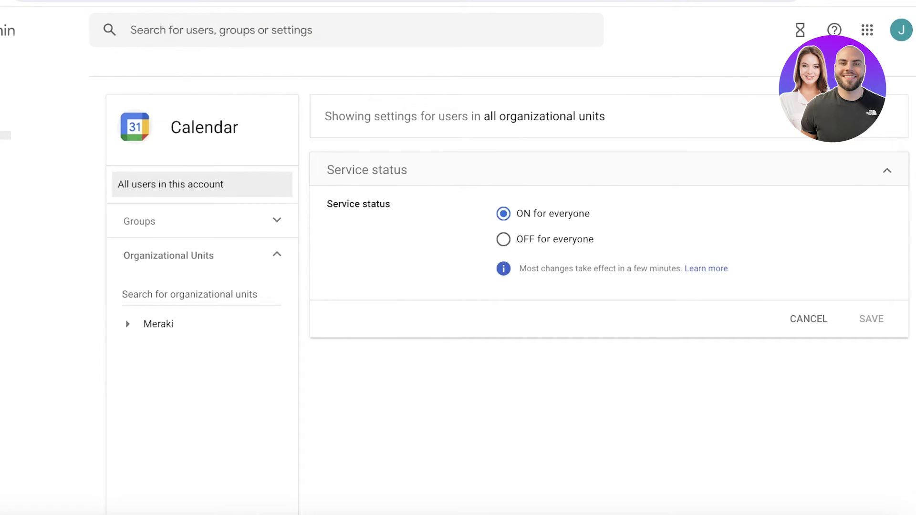
left_click(867, 30)
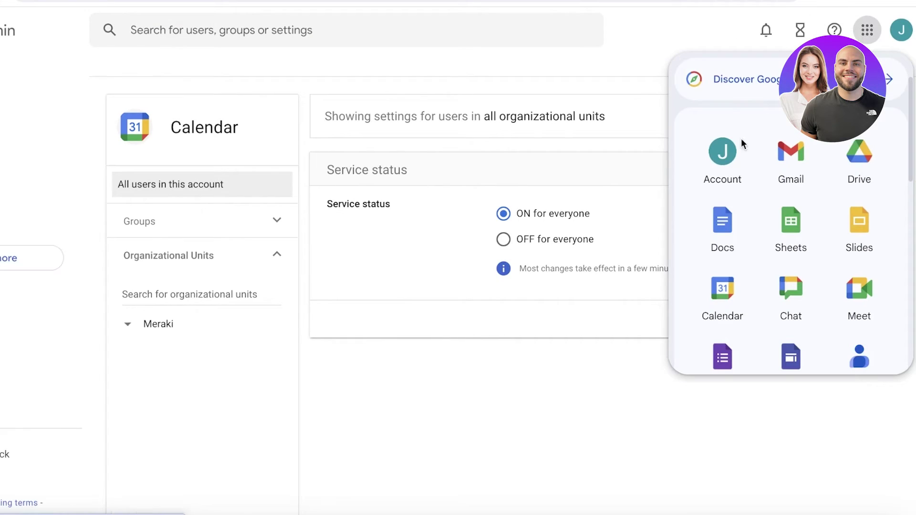
scroll(737, 158, "down", 10)
scroll(744, 190, "up", 10)
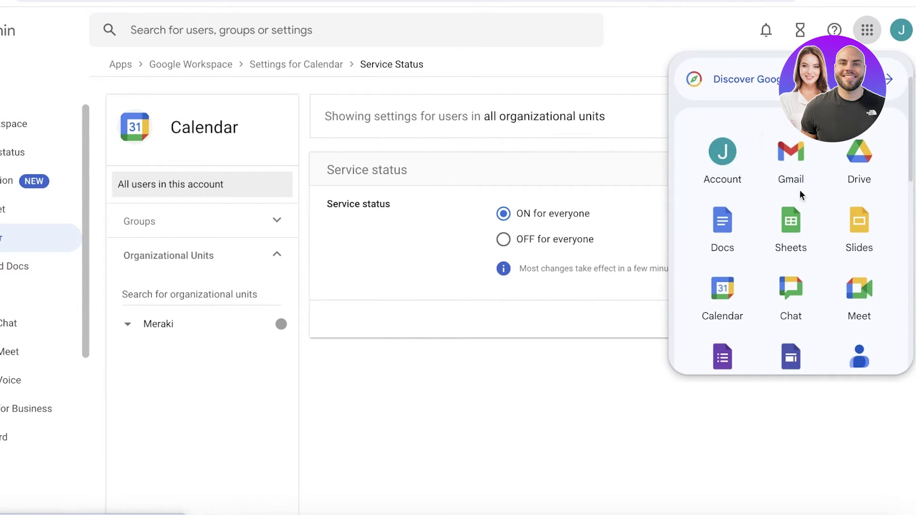
scroll(787, 222, "down", 2)
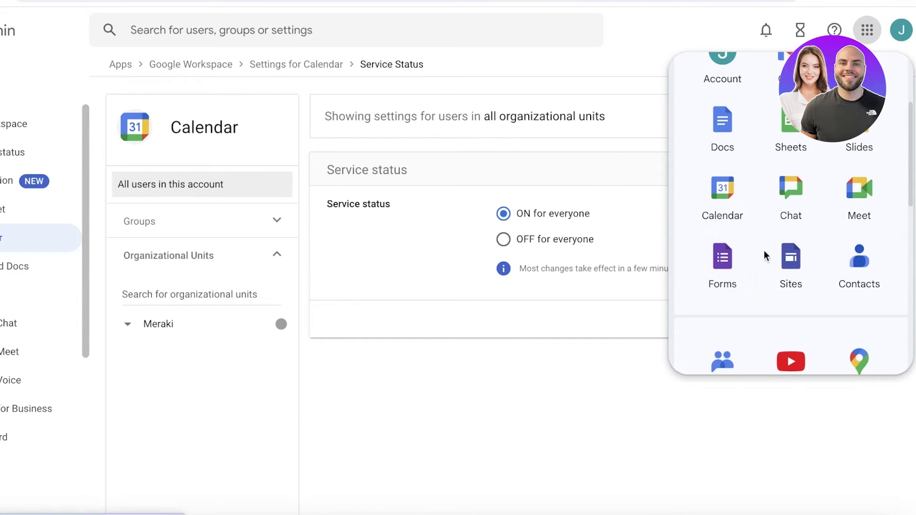
left_click(354, 369)
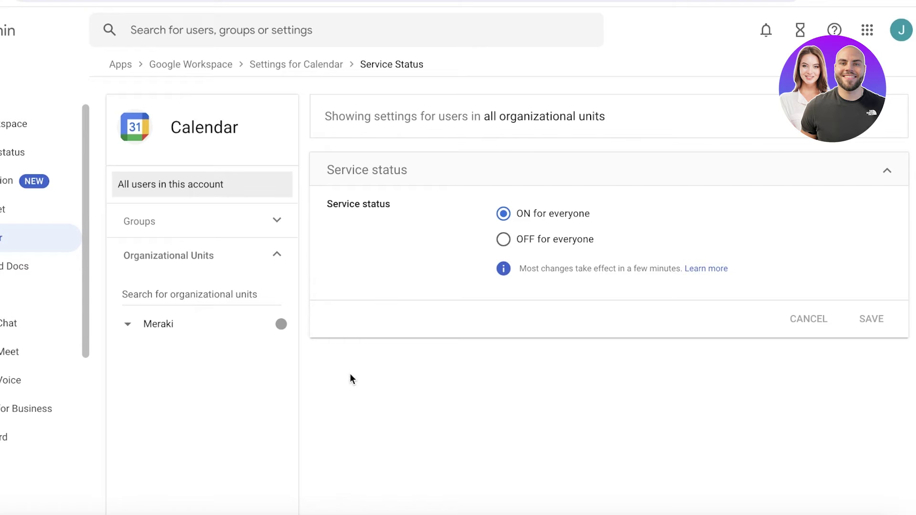
Collapse and re-expand the organizational units list, then open Sites settings from the sidebar.
left_click(218, 255)
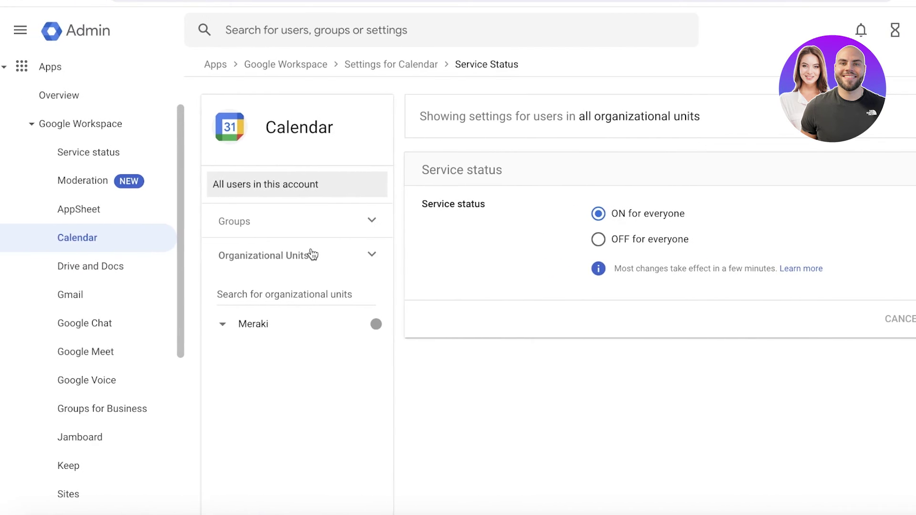
left_click(350, 252)
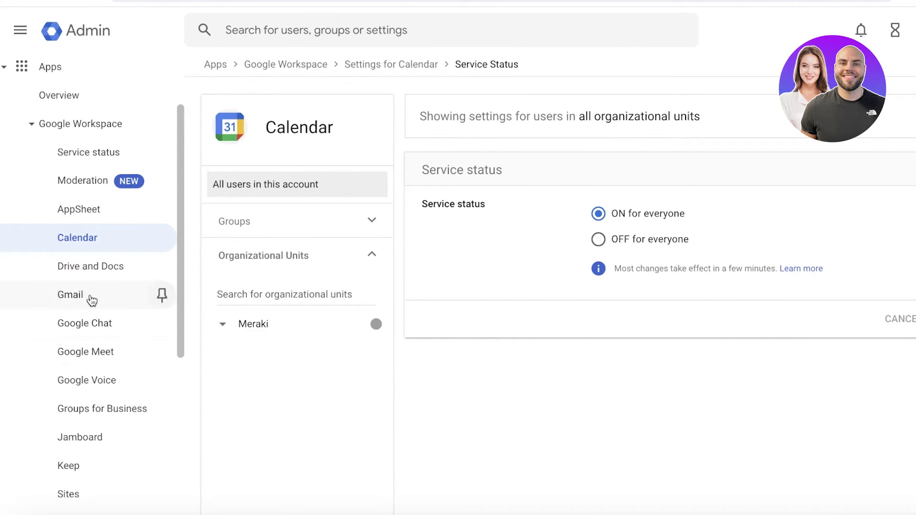
scroll(99, 324, "down", 1)
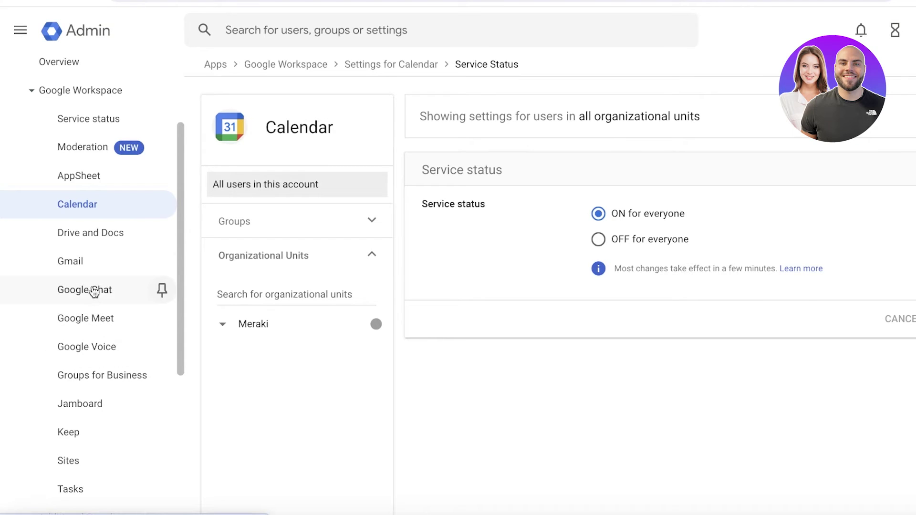
scroll(91, 429, "down", 1)
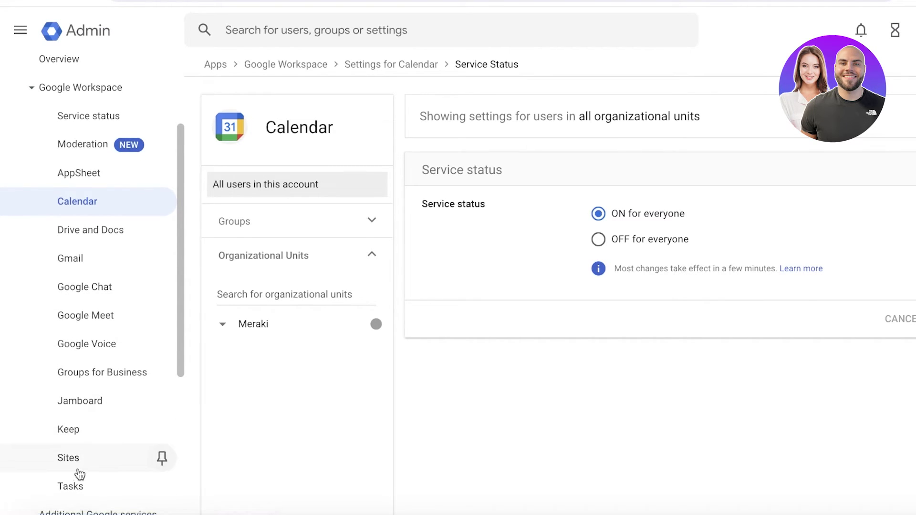
left_click(79, 470)
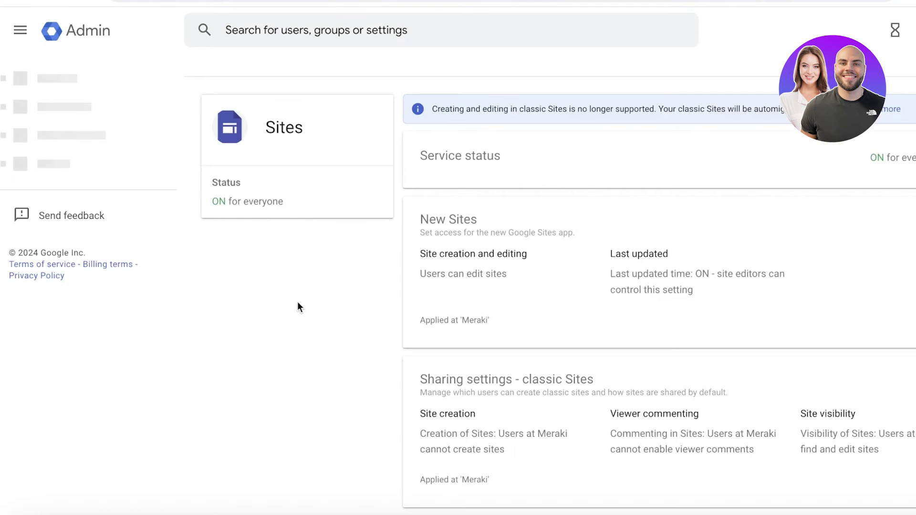
scroll(578, 239, "down", 3)
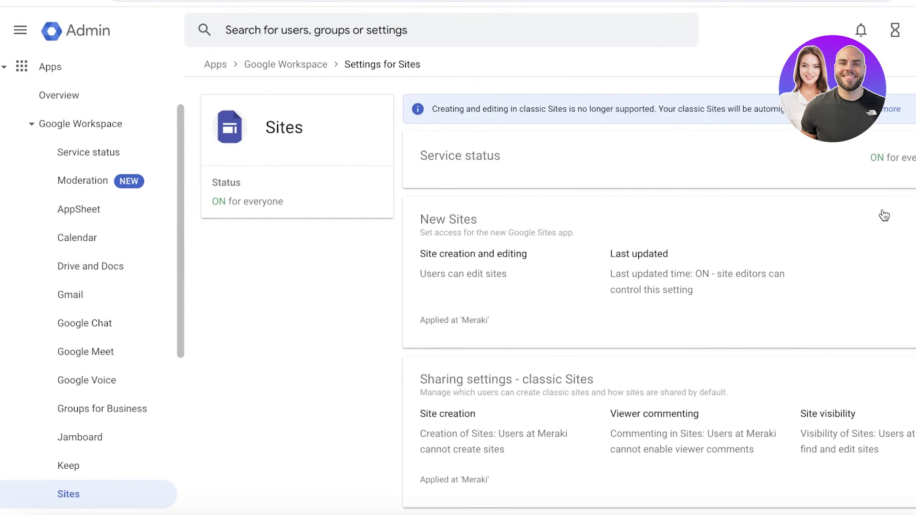
Switch the Sites service status to OFF for everyone.
left_click(760, 177)
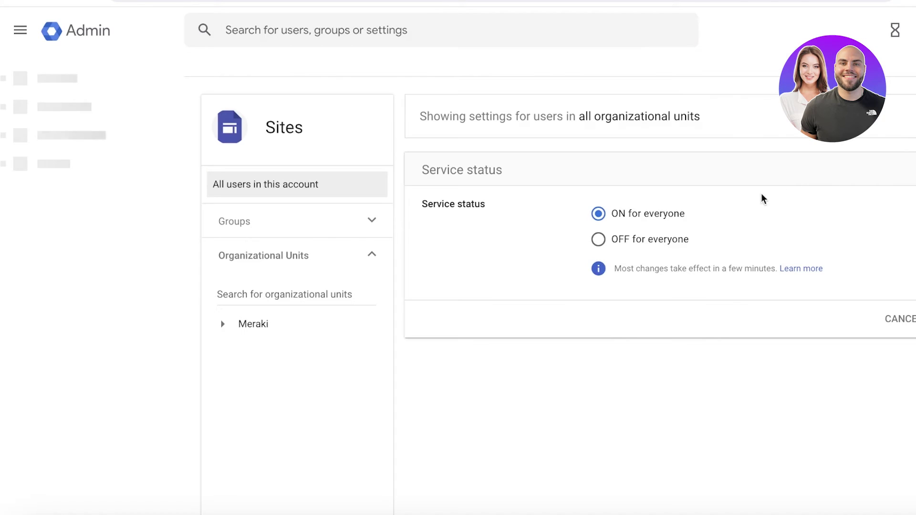
left_click(614, 239)
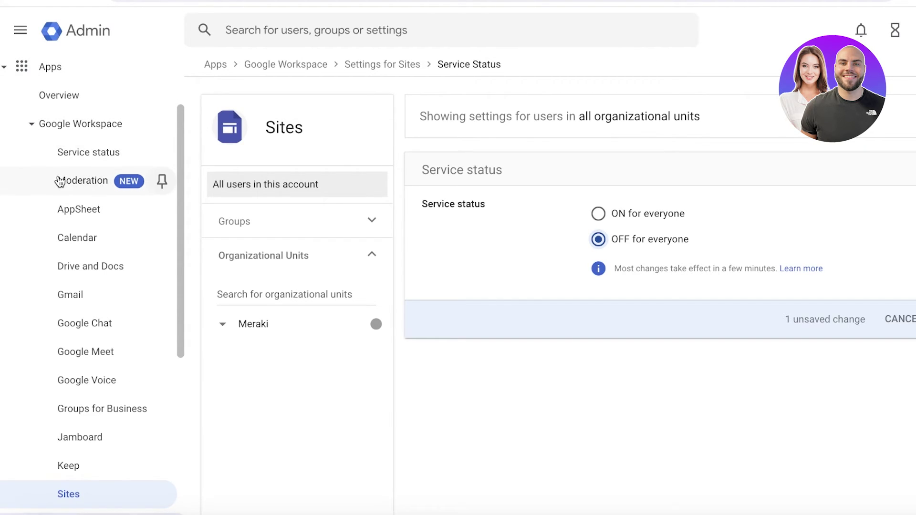
Expand Billing, Account and Domains in the sidebar to list the domain pages.
scroll(83, 361, "down", 6)
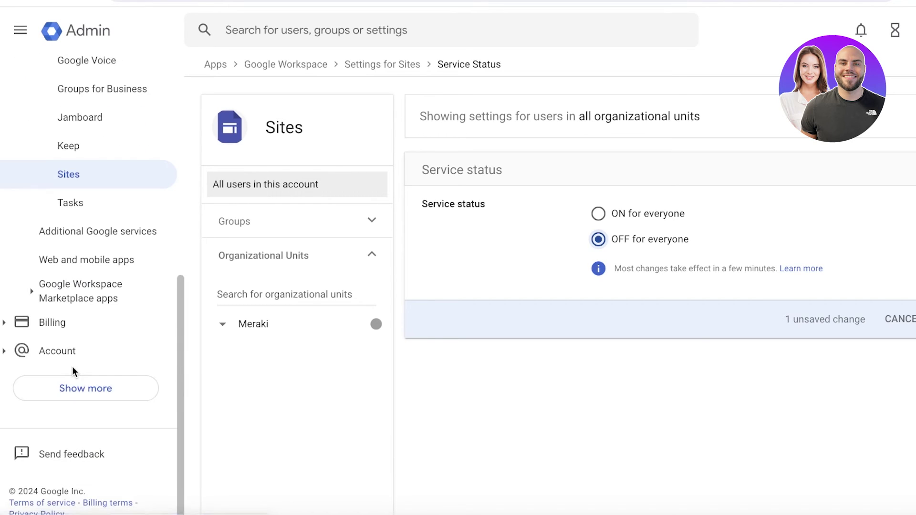
left_click(55, 322)
left_click(53, 319)
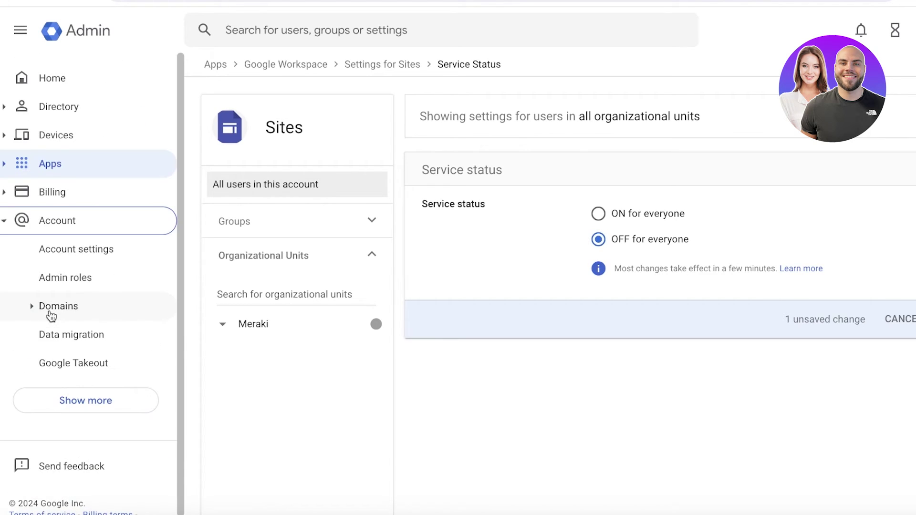
left_click(46, 308)
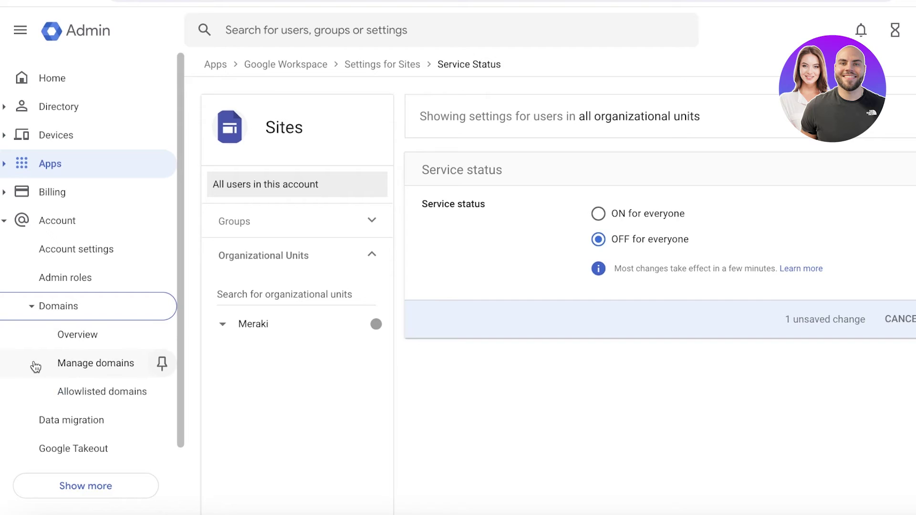